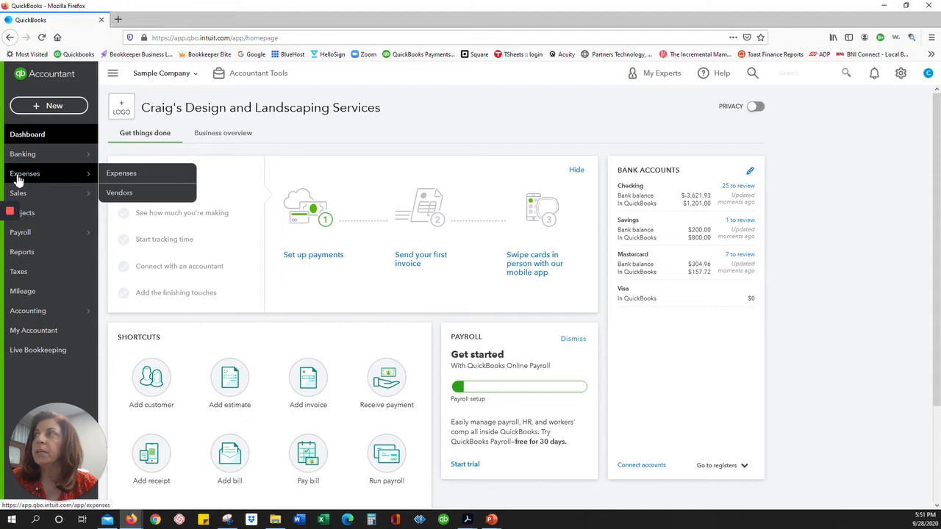
Open the expense transactions list and review the filter's transaction types without applying.
{"action": "left_click", "coordinate": [136, 173]}
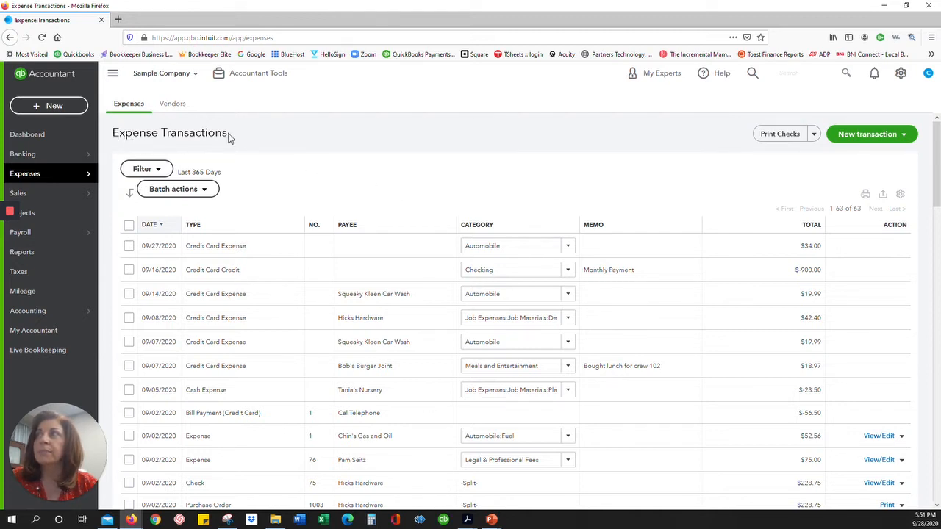
{"action": "left_click", "coordinate": [156, 169]}
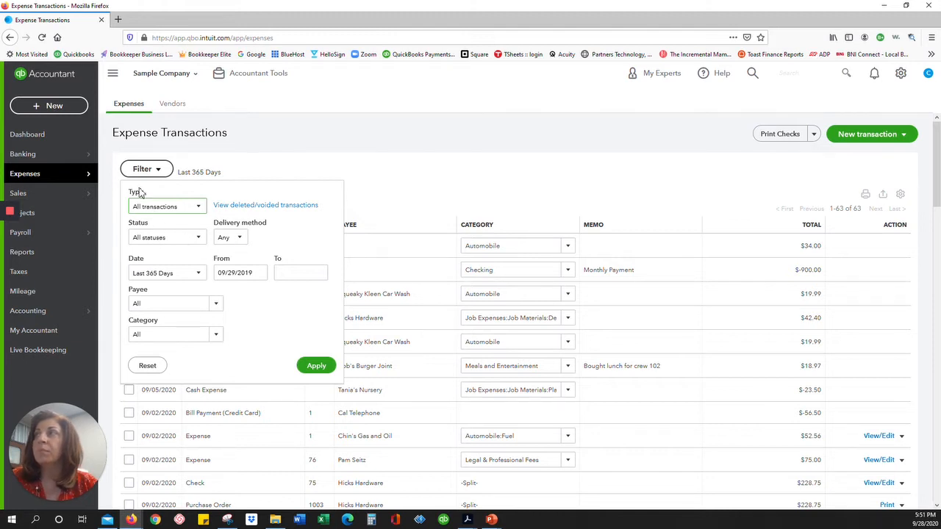
{"action": "left_click", "coordinate": [204, 210]}
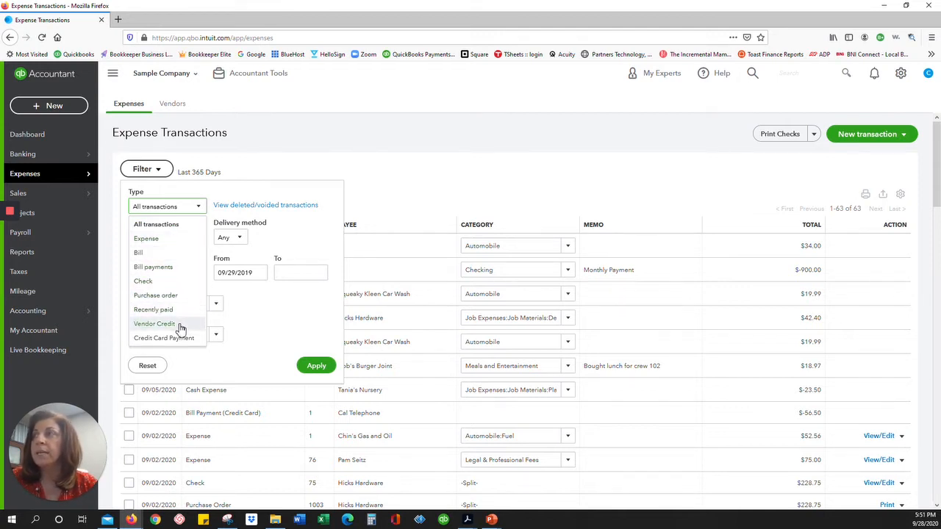
{"action": "left_click", "coordinate": [401, 193]}
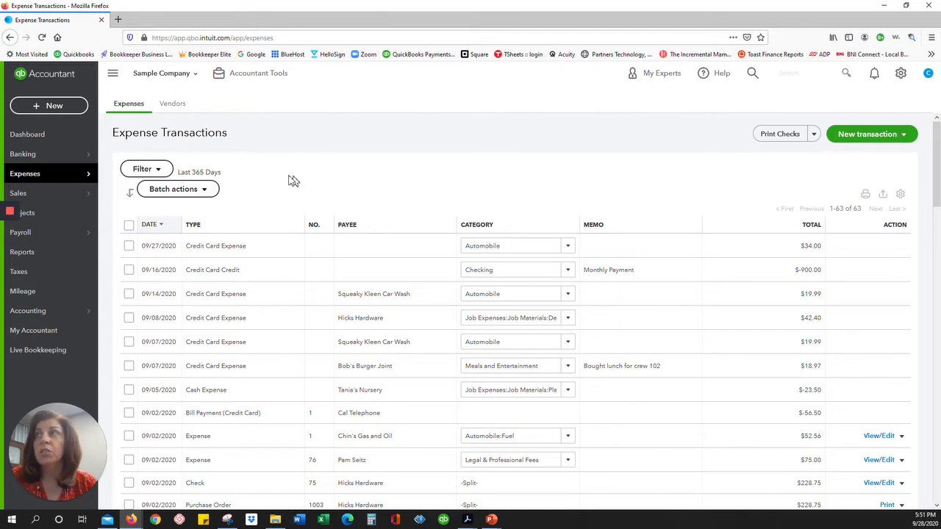
Filter expenses to the 01/01/2019–03/31/2019 date range, which returns no transactions.
{"action": "left_click", "coordinate": [154, 170]}
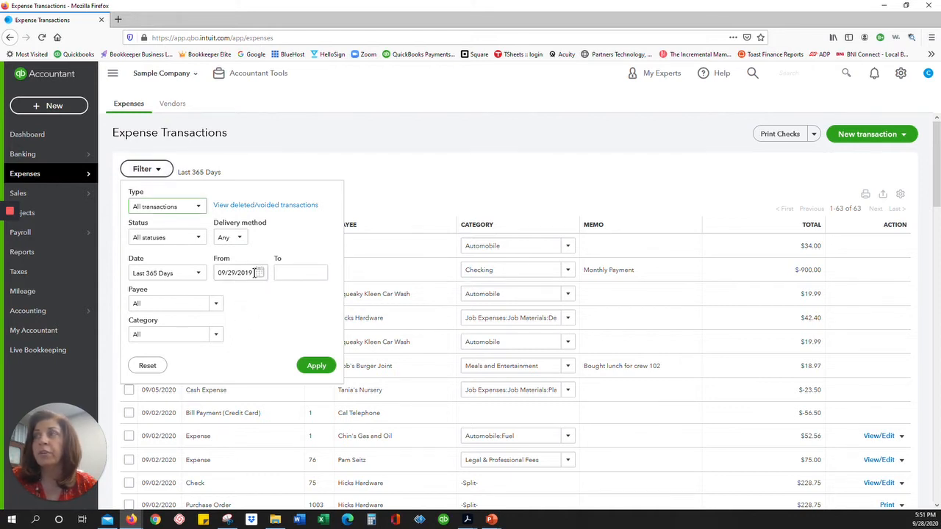
{"action": "left_click", "coordinate": [254, 272]}
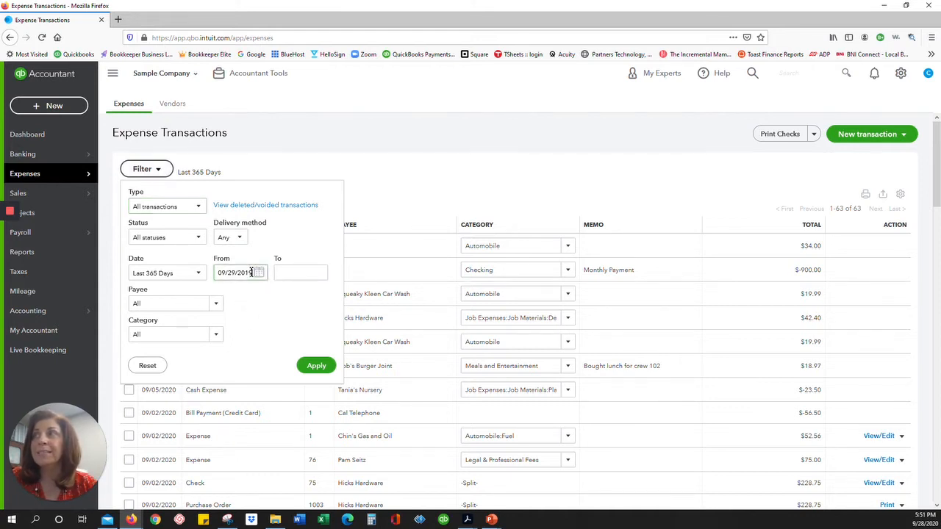
{"action": "double_click", "coordinate": [254, 273]}
{"action": "type", "text": "01"}
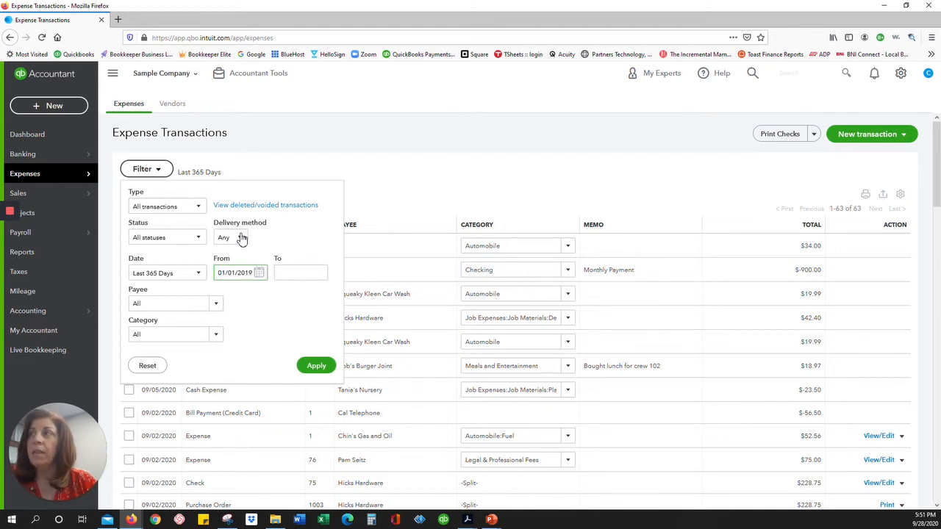
{"action": "left_click", "coordinate": [285, 272]}
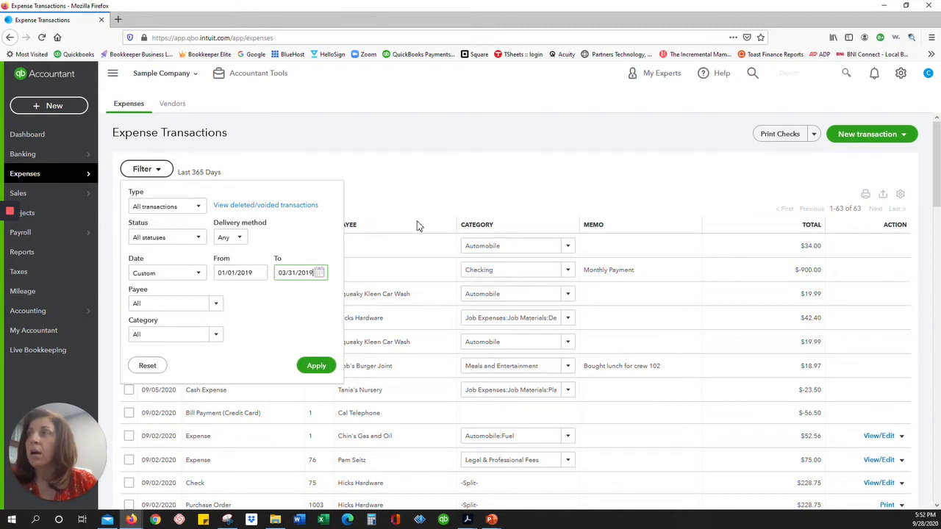
{"action": "left_click", "coordinate": [328, 371]}
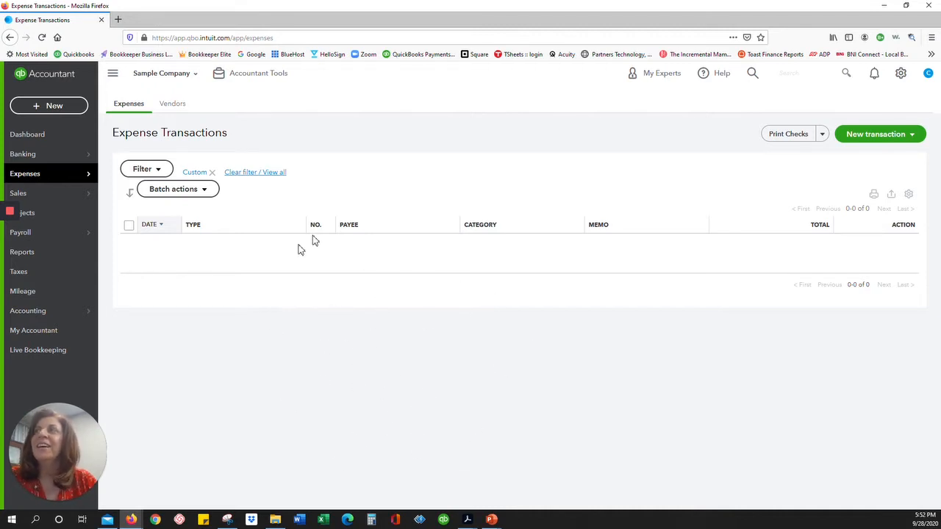
Clear the custom date filter to bring back all 63 transactions from the last 365 days.
{"action": "left_click", "coordinate": [212, 172]}
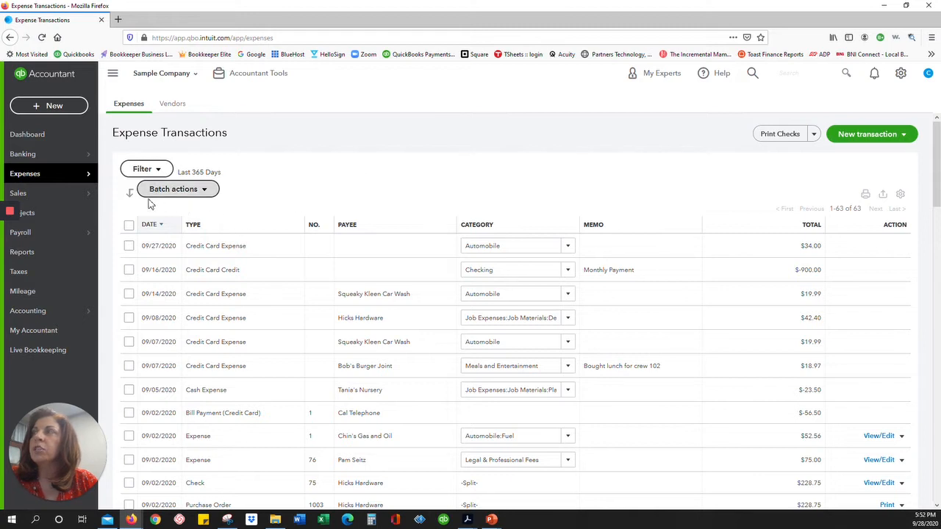
{"action": "left_click", "coordinate": [129, 270]}
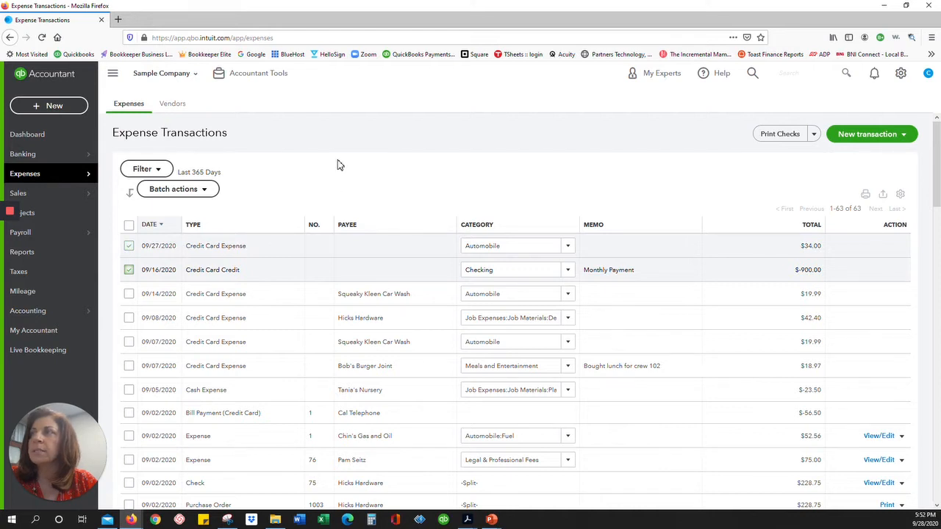
{"action": "left_click", "coordinate": [130, 270]}
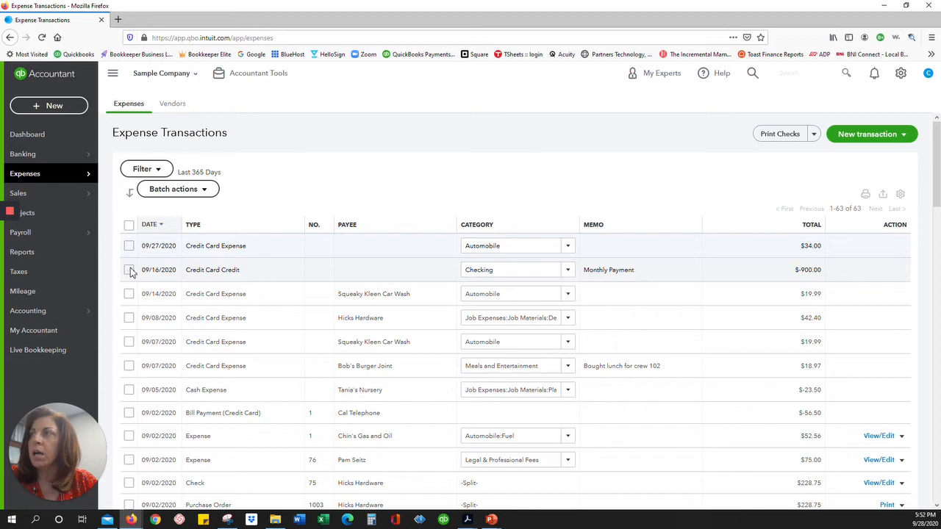
Select the Cal Telephone bill payment and another bill payment, and review the Batch actions.
{"action": "left_click", "coordinate": [129, 414]}
{"action": "scroll", "coordinate": [130, 419], "scroll_direction": "down", "scroll_amount": 3}
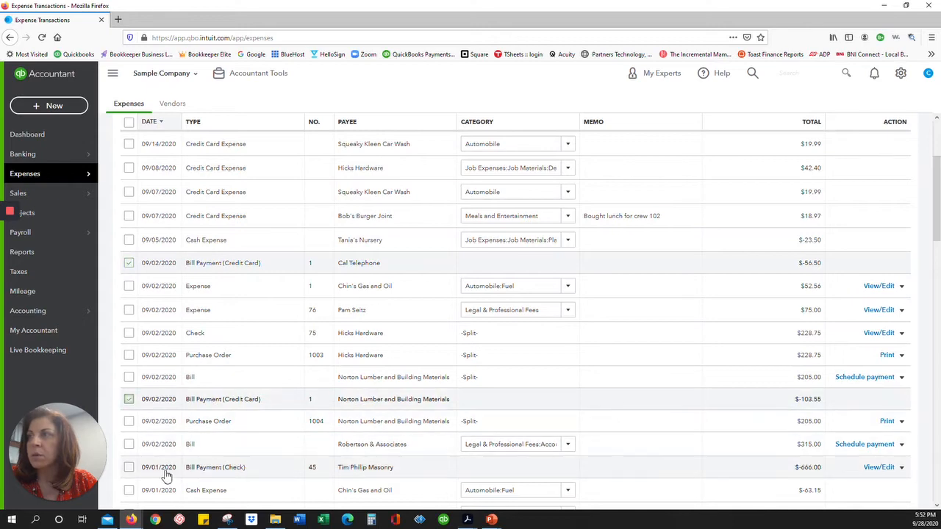
{"action": "left_click", "coordinate": [130, 468]}
{"action": "scroll", "coordinate": [193, 393], "scroll_direction": "up", "scroll_amount": 5}
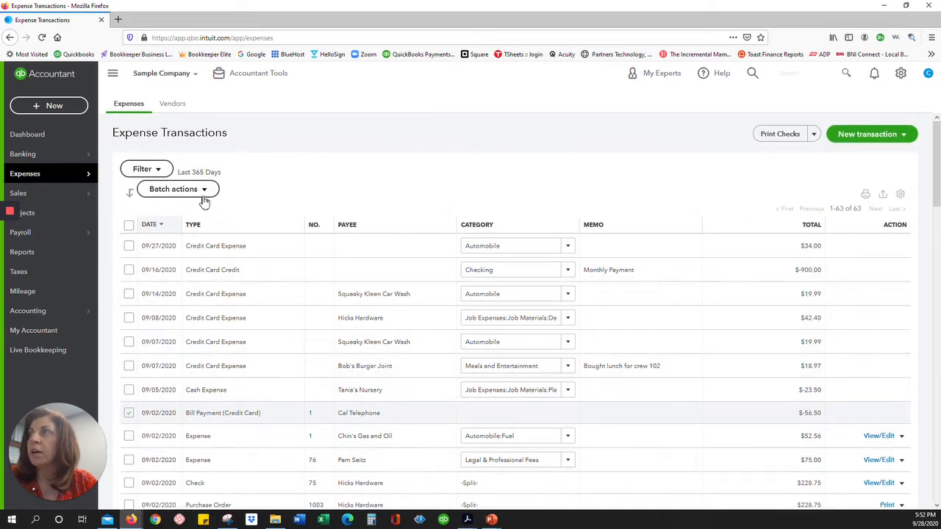
{"action": "left_click", "coordinate": [205, 191]}
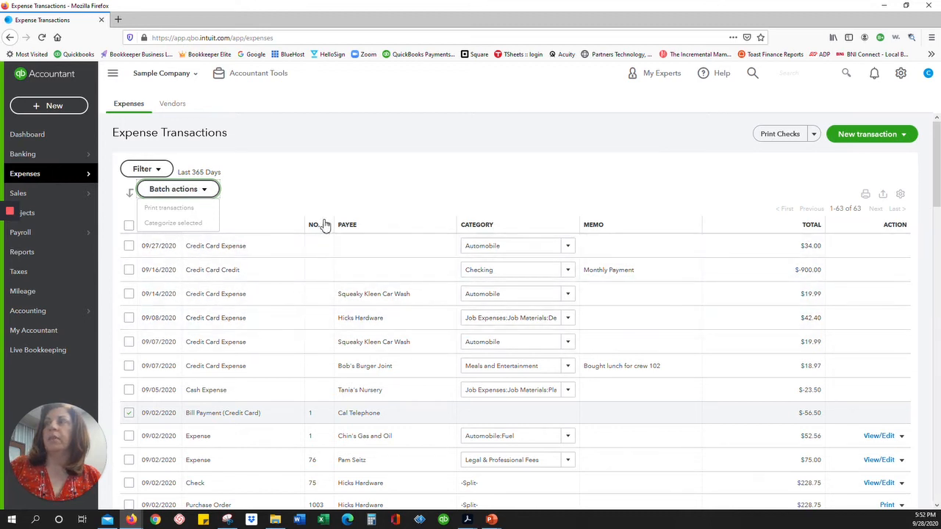
{"action": "left_click", "coordinate": [412, 191]}
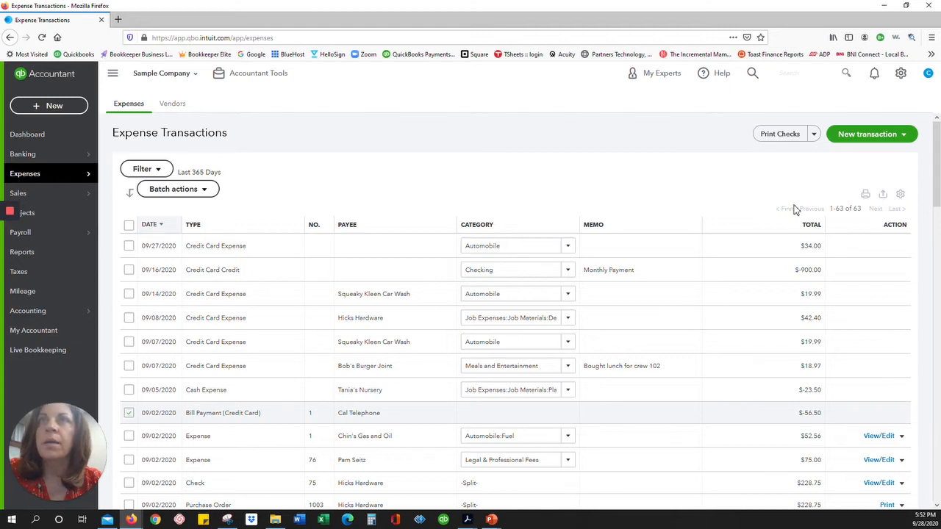
{"action": "left_click", "coordinate": [903, 136]}
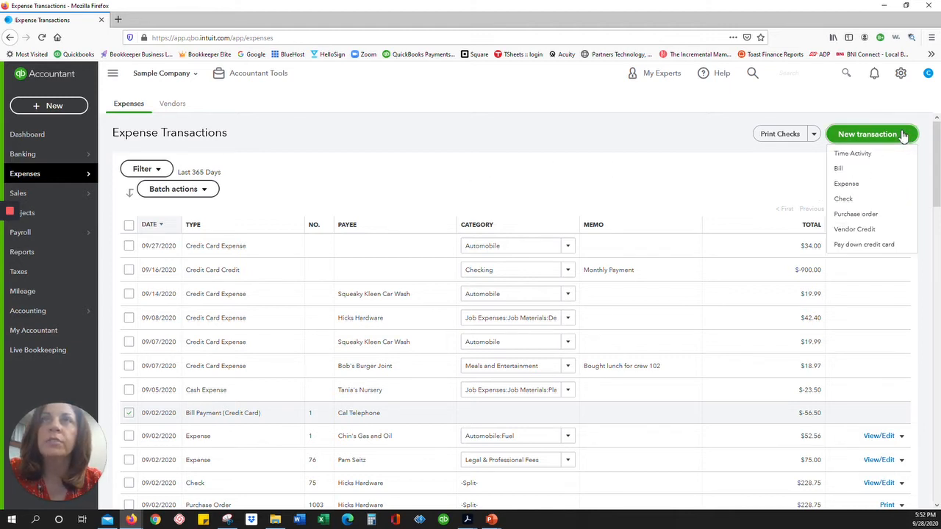
Start a new bill and save Cox Communications as a new vendor for it.
{"action": "left_click", "coordinate": [865, 171]}
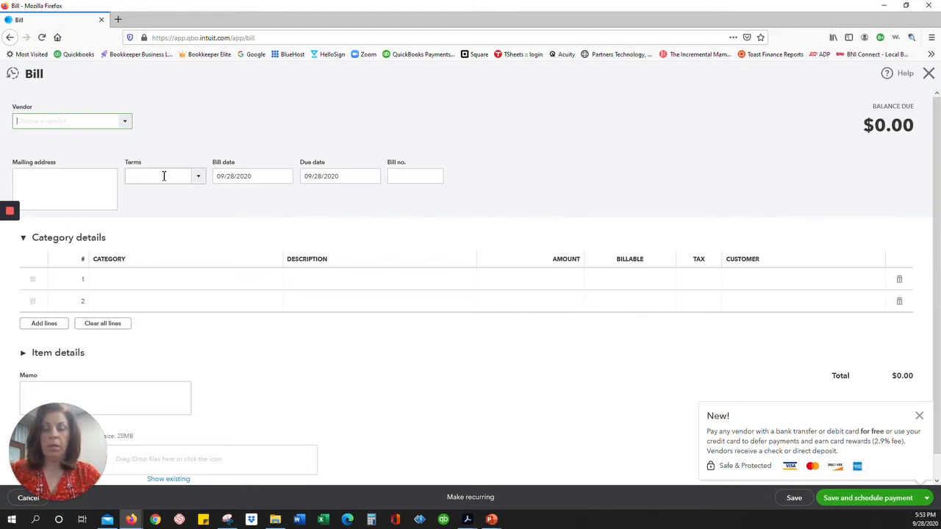
{"action": "type", "text": "Cox C"}
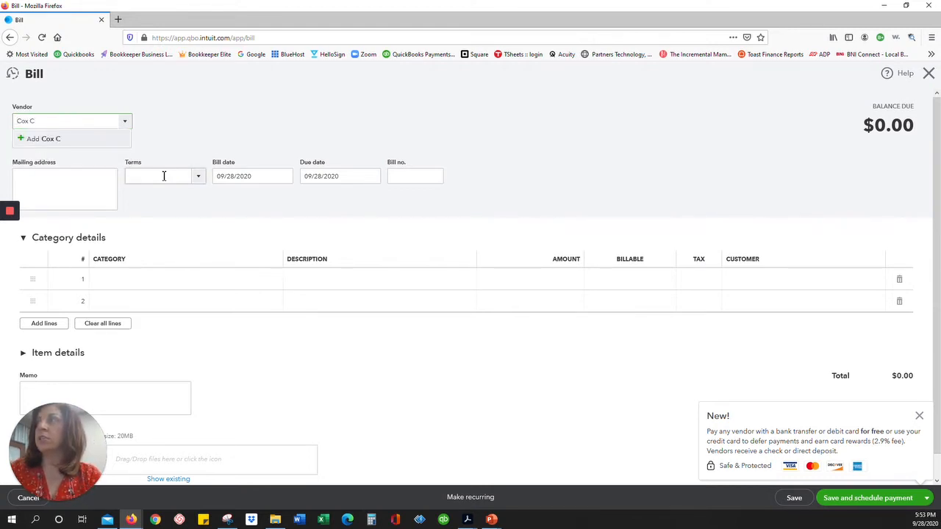
{"action": "type", "text": "ommun"}
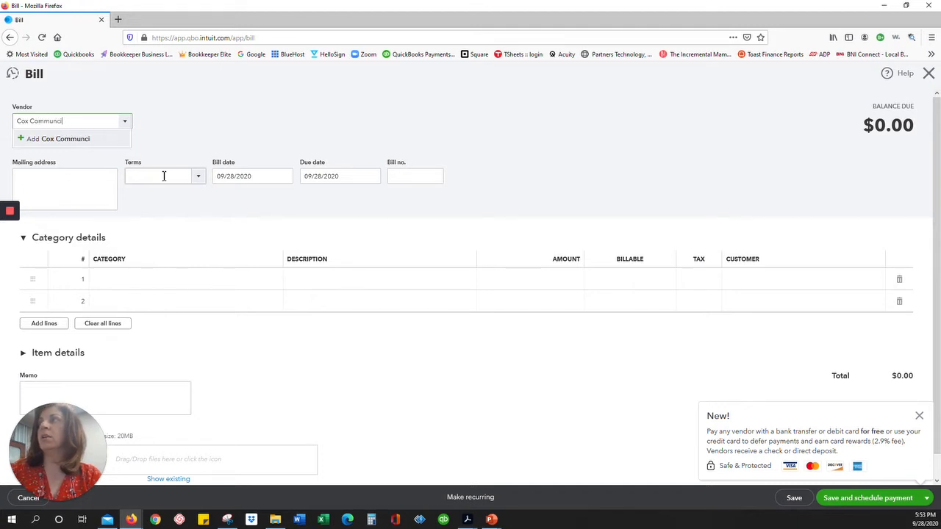
{"action": "type", "text": "icatio"}
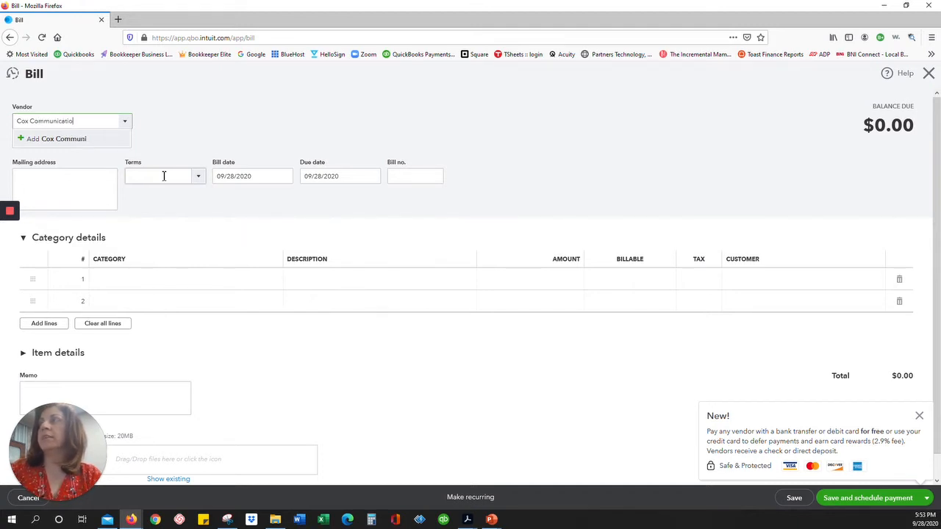
{"action": "type", "text": "ns"}
{"action": "key", "text": "Tab"}
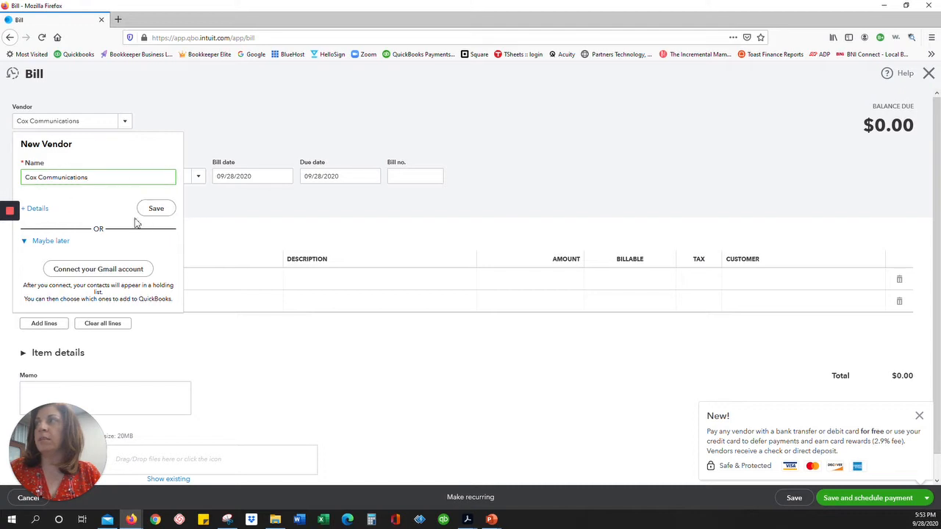
{"action": "left_click", "coordinate": [37, 208]}
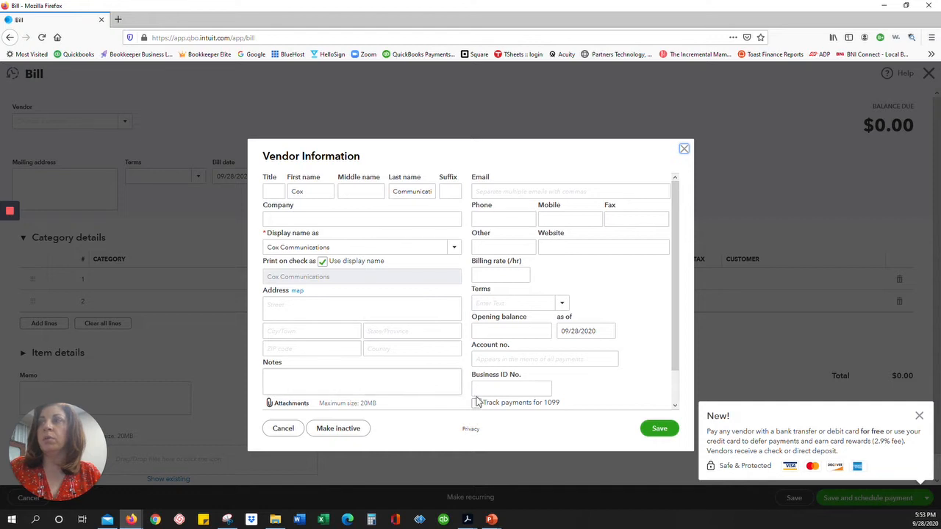
{"action": "left_click", "coordinate": [684, 150]}
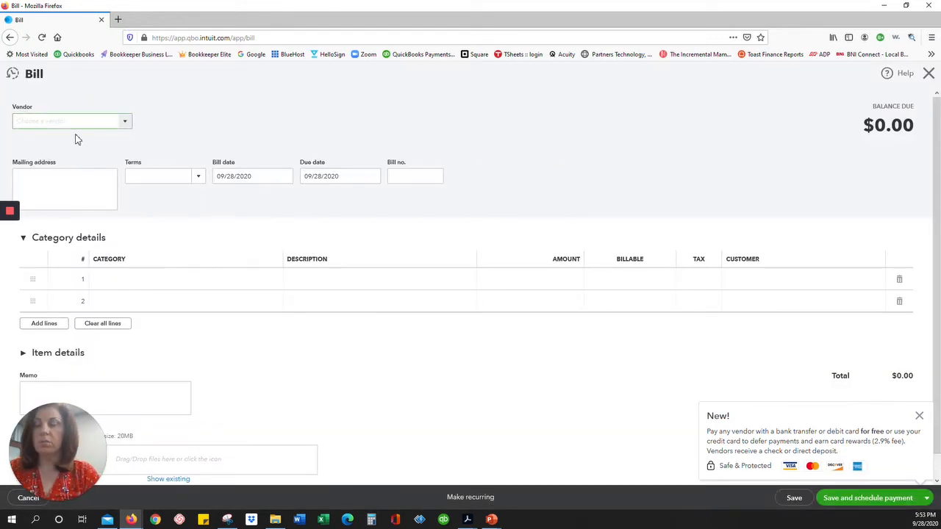
{"action": "type", "text": "Co"}
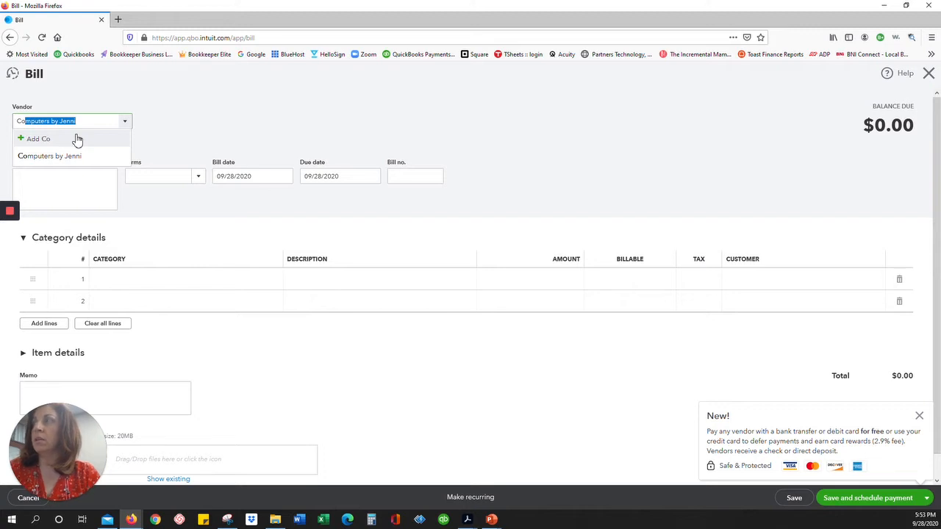
{"action": "type", "text": "x"}
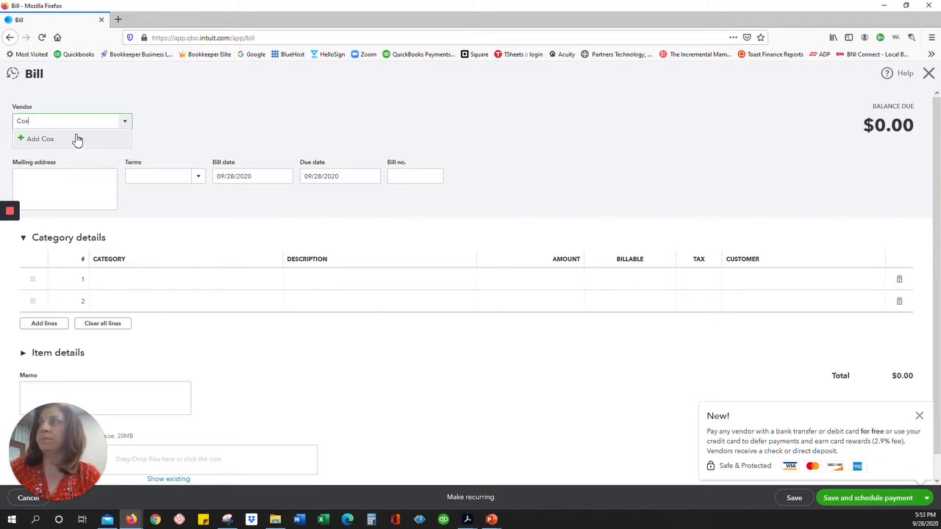
{"action": "type", "text": " Communicatio"}
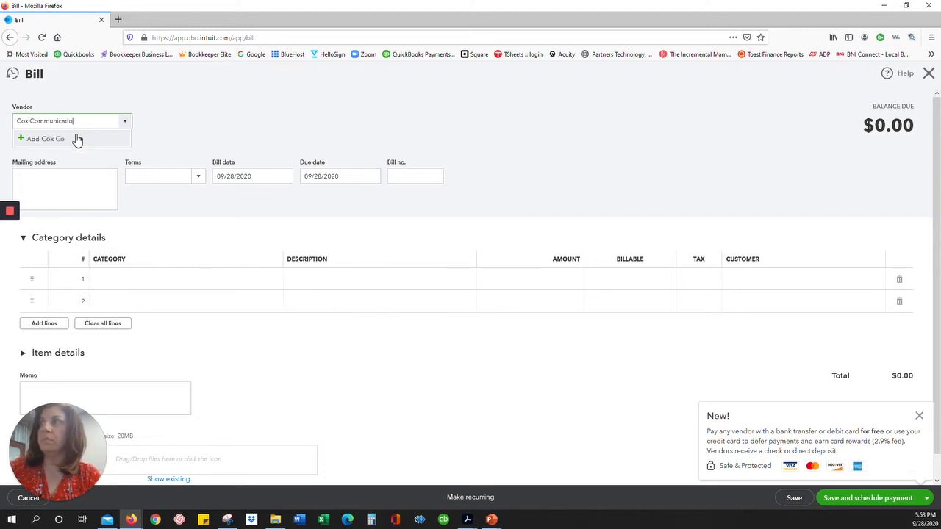
{"action": "type", "text": "ns"}
{"action": "left_click", "coordinate": [76, 139]}
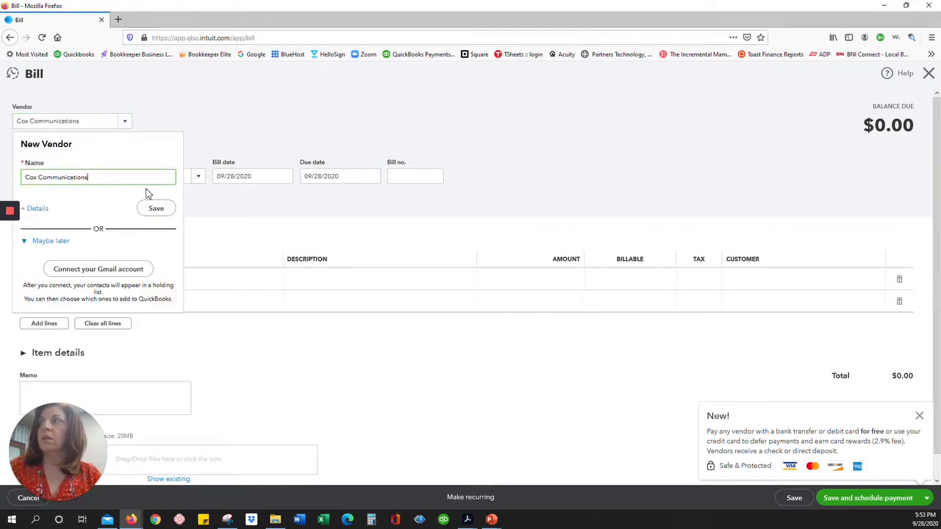
{"action": "left_click", "coordinate": [158, 208]}
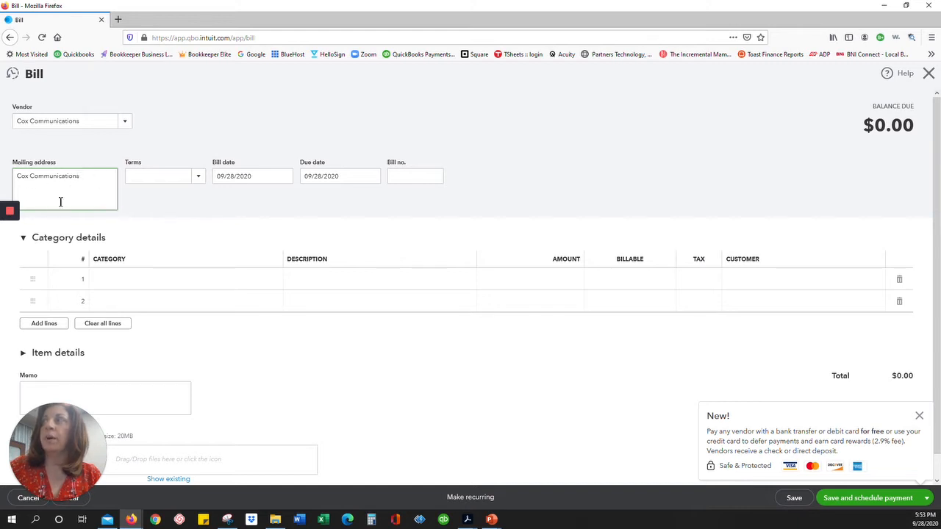
Set the bill to Net 30 terms with bill date 09/01/2020, due 10/01/2020.
{"action": "left_click", "coordinate": [198, 178]}
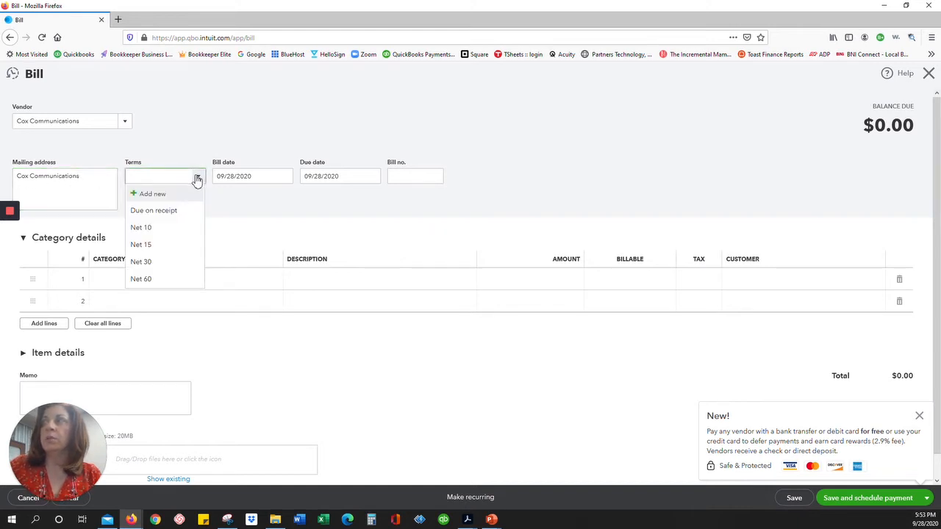
{"action": "left_click", "coordinate": [153, 262]}
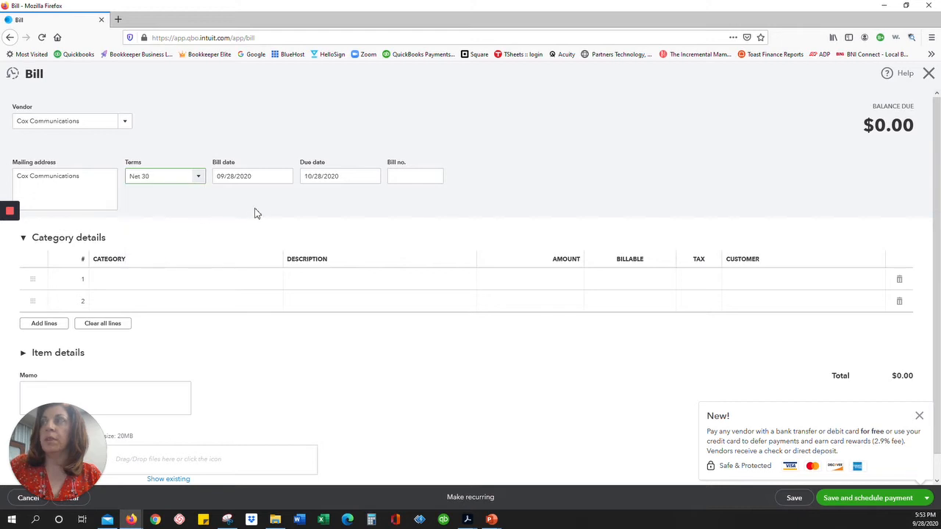
{"action": "left_click", "coordinate": [274, 173]}
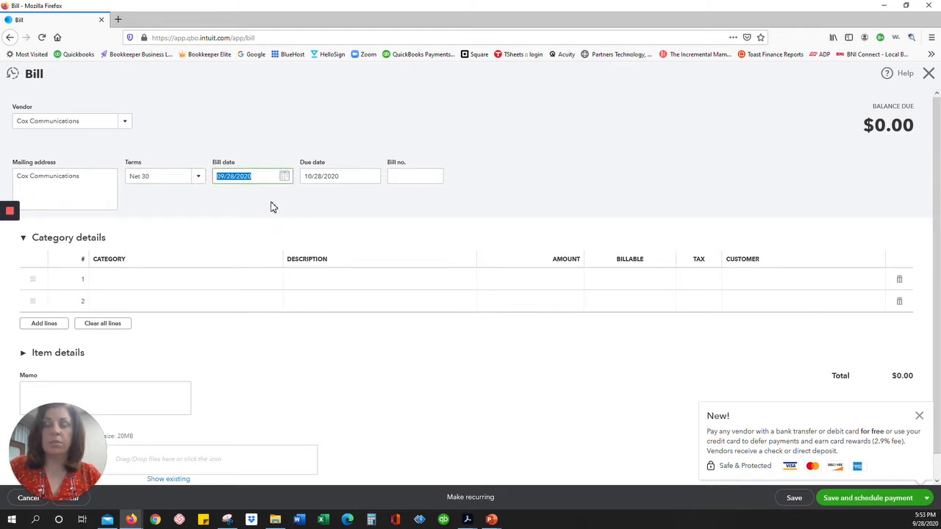
{"action": "type", "text": "09/01/"}
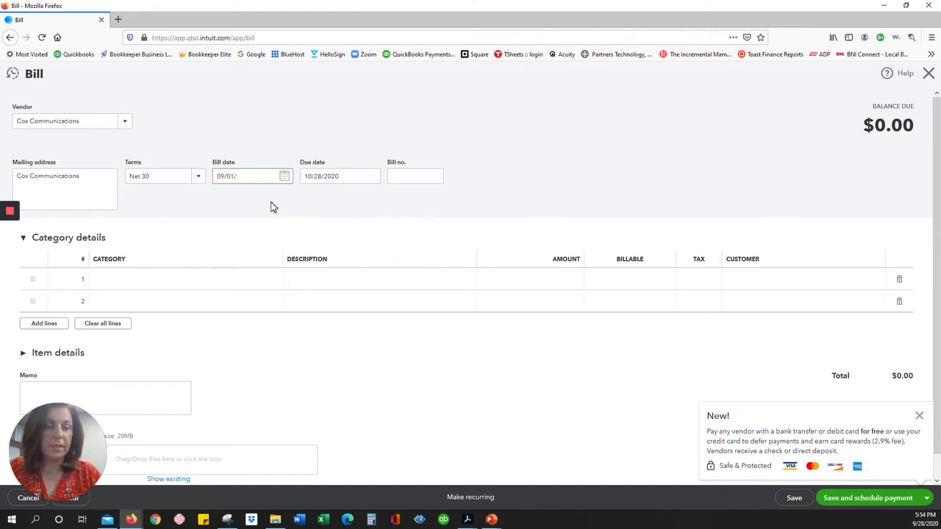
{"action": "type", "text": "2020"}
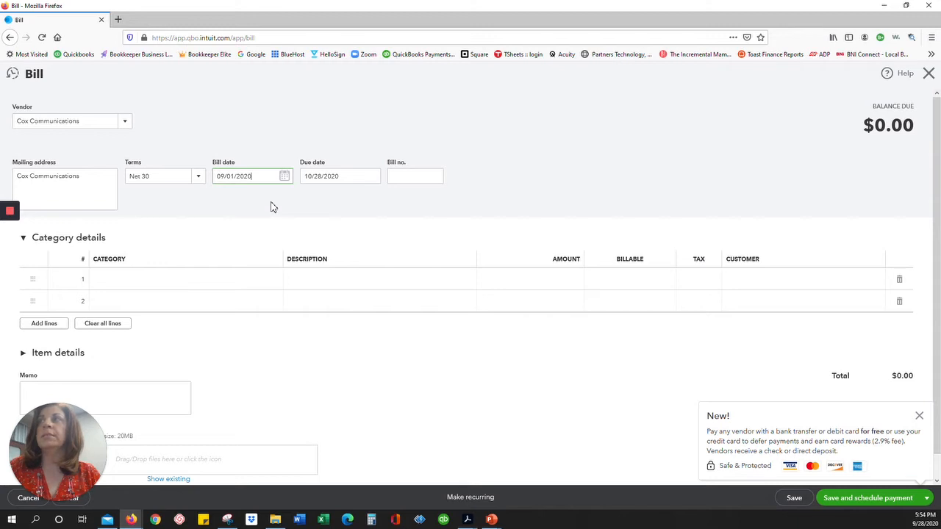
{"action": "key", "text": "Tab"}
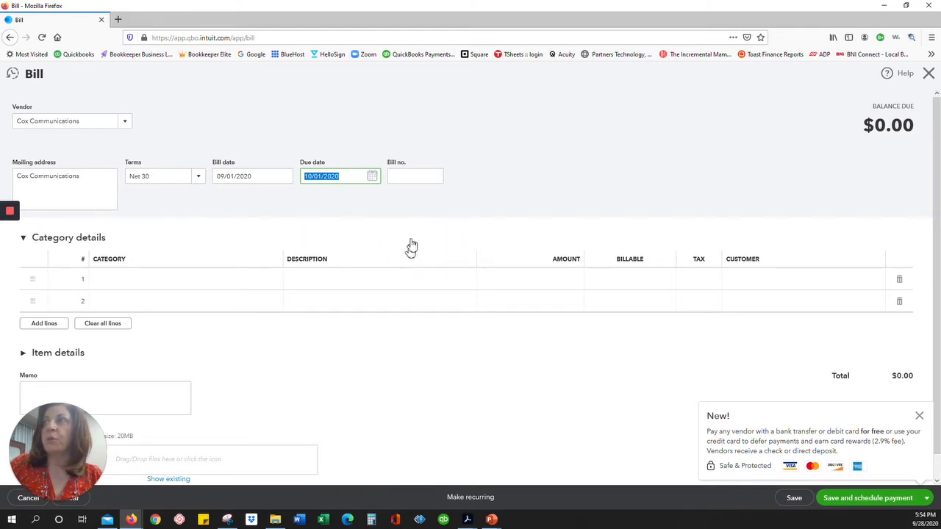
{"action": "left_click", "coordinate": [403, 177]}
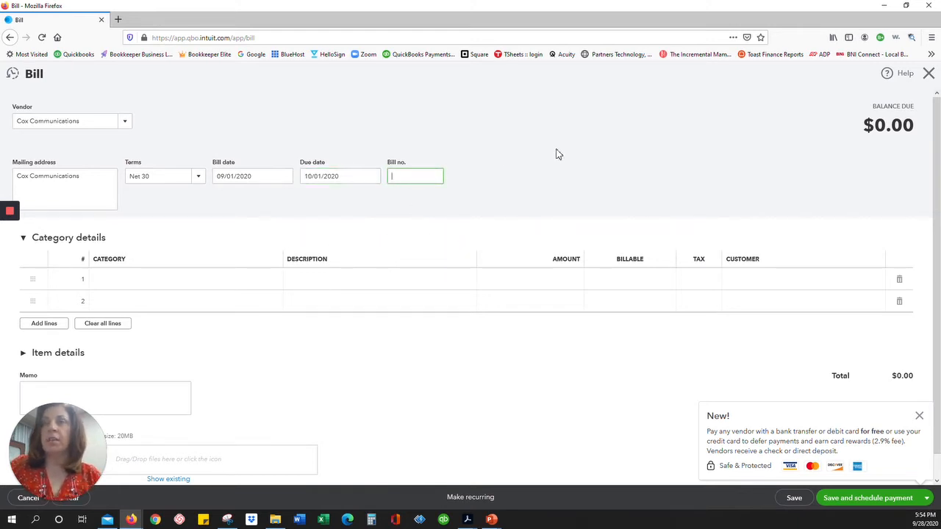
{"action": "left_click", "coordinate": [118, 279]}
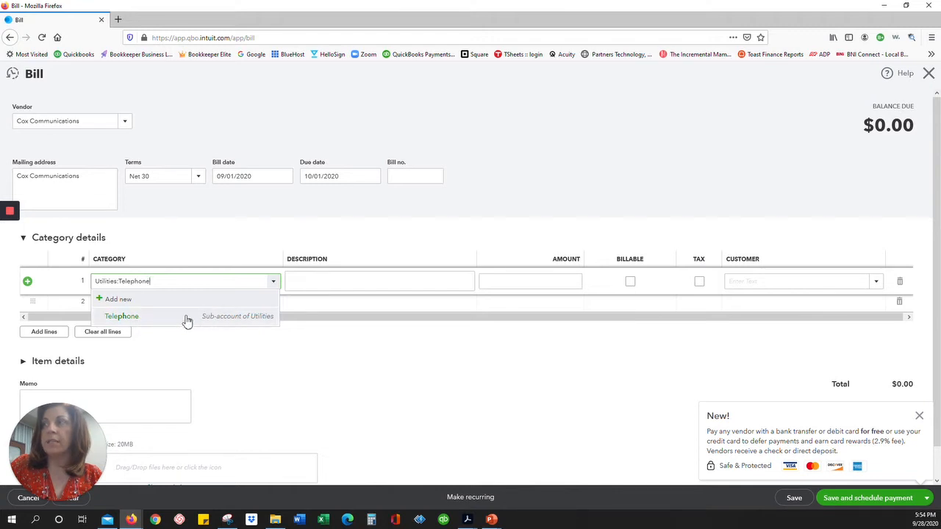
Fill bill line 1 with Utilities:Telephone, description 'August Phone Bill', amount 50.00.
{"action": "left_click", "coordinate": [258, 317]}
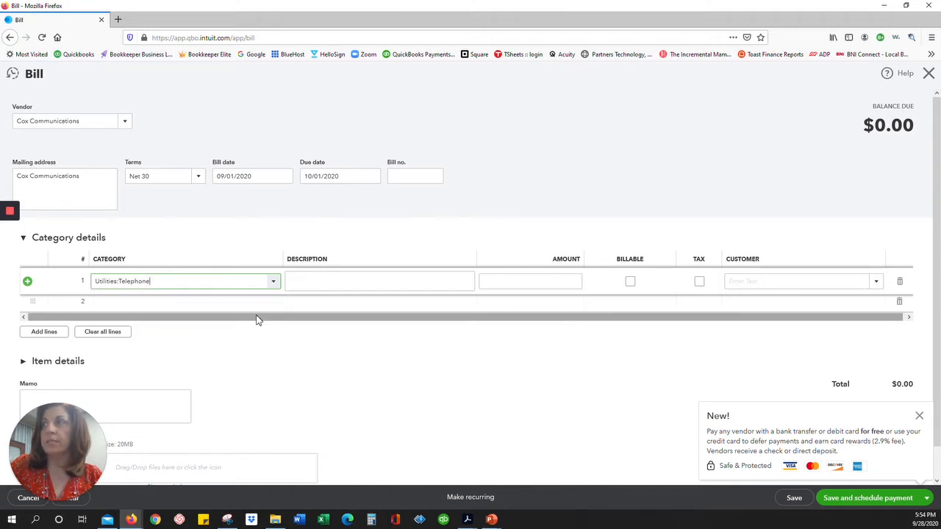
{"action": "left_click", "coordinate": [317, 278]}
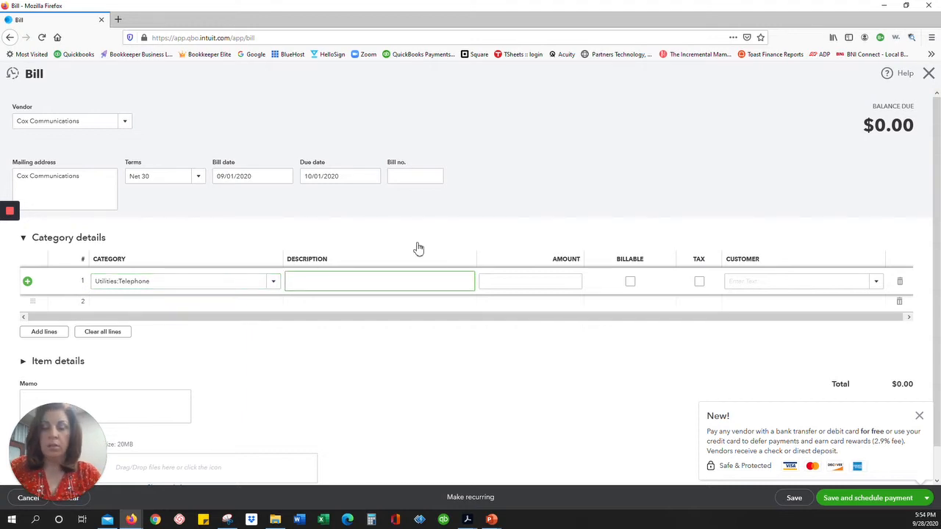
{"action": "type", "text": "August"}
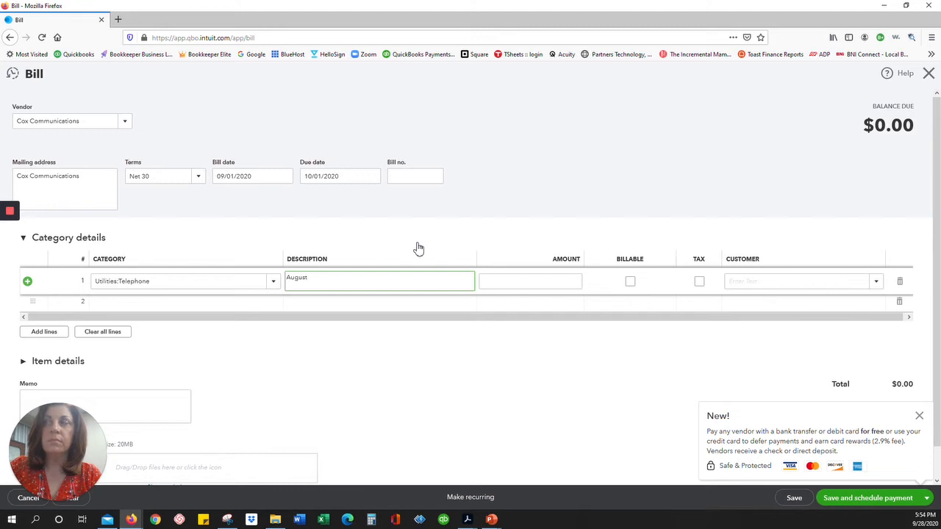
{"action": "type", "text": " Phone Bill"}
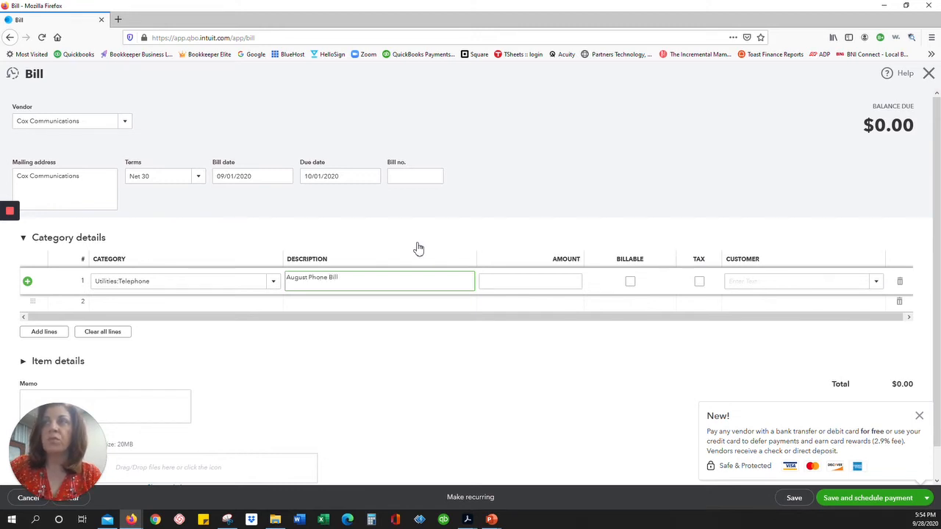
{"action": "key", "text": "Tab"}
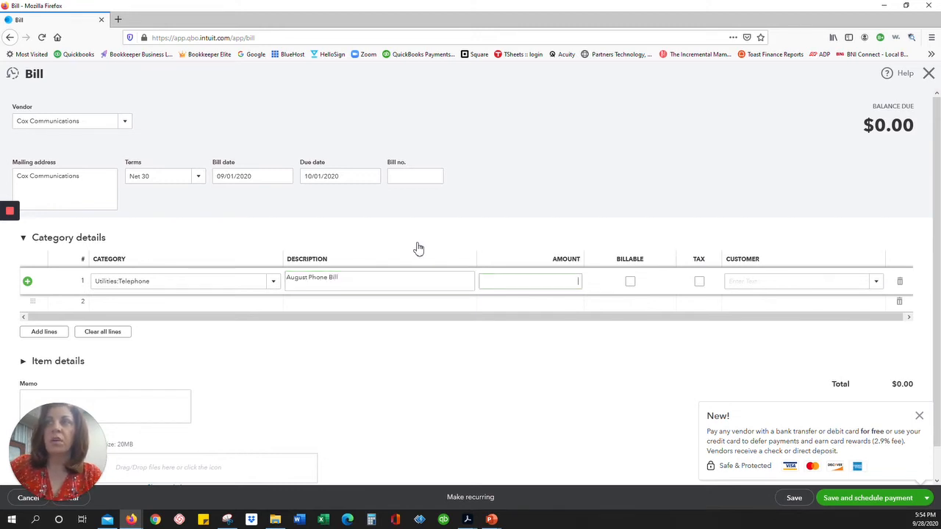
{"action": "type", "text": "50.00"}
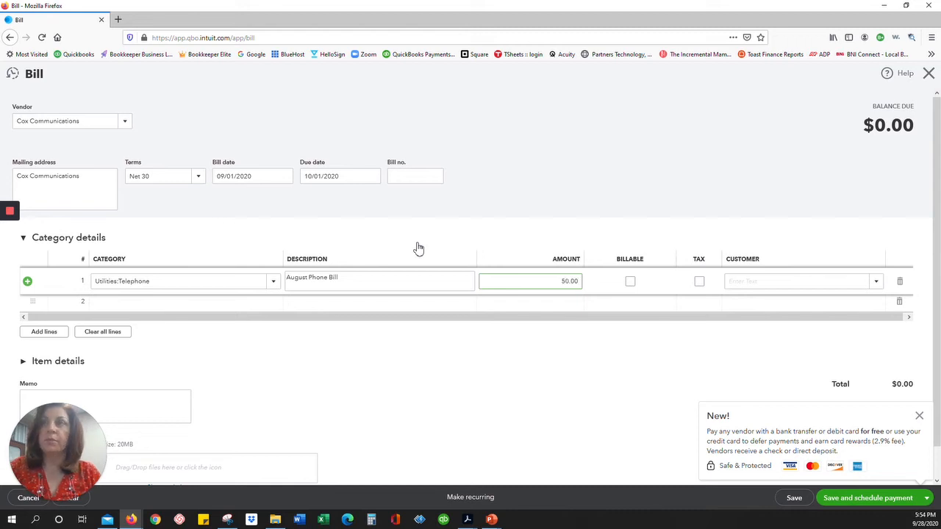
{"action": "key", "text": "Tab"}
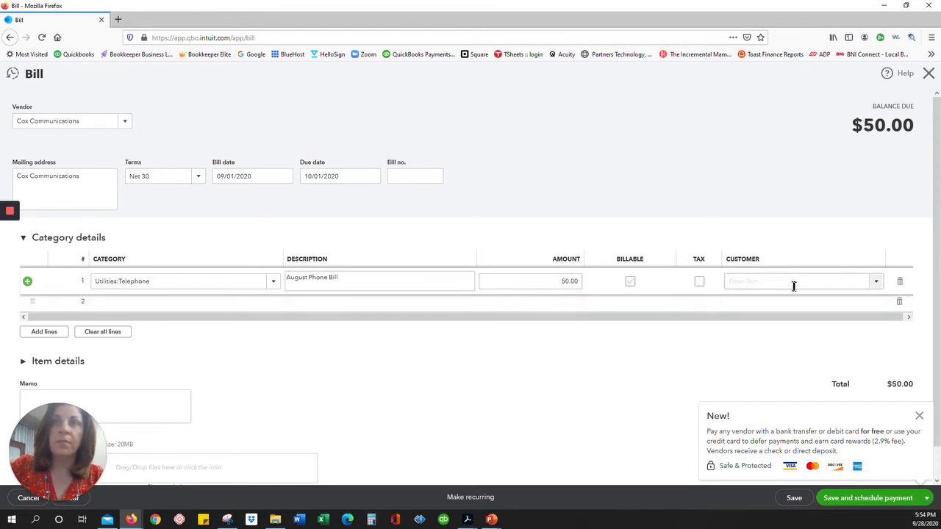
{"action": "left_click", "coordinate": [921, 417]}
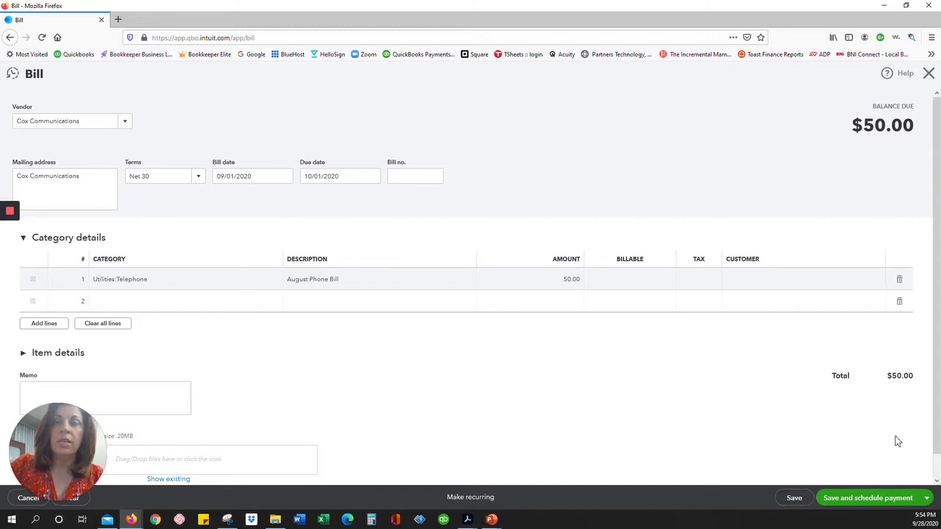
Save the $50.00 bill with payment scheduling and decline the Bill Pay by Melio setup.
{"action": "left_click", "coordinate": [889, 500]}
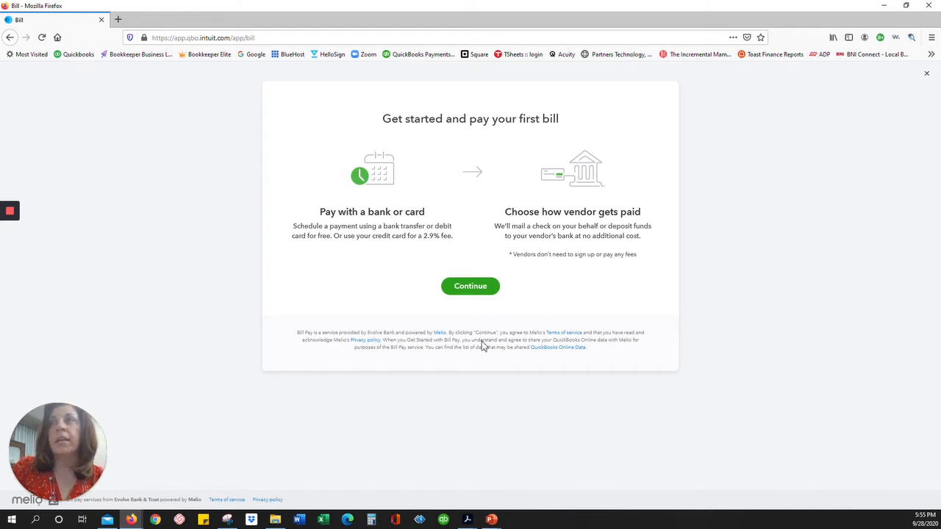
{"action": "left_click", "coordinate": [487, 291]}
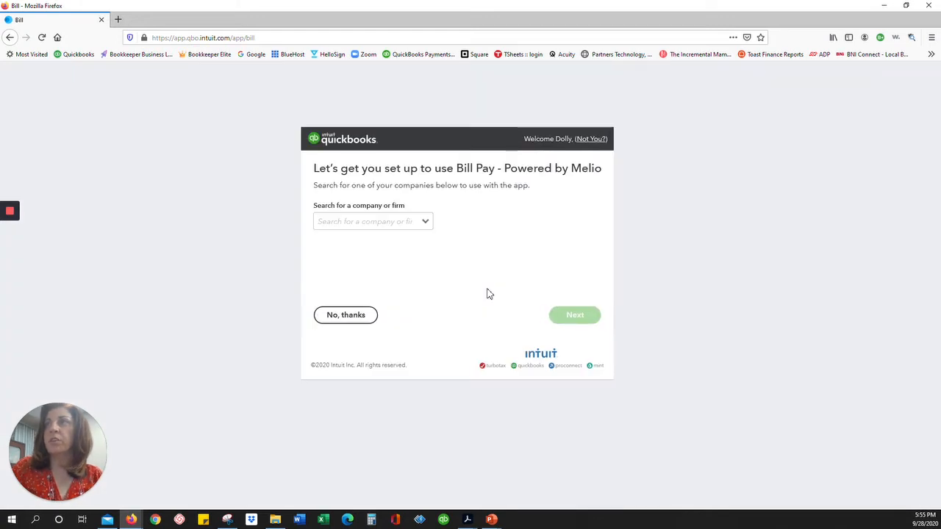
{"action": "left_click", "coordinate": [424, 221]}
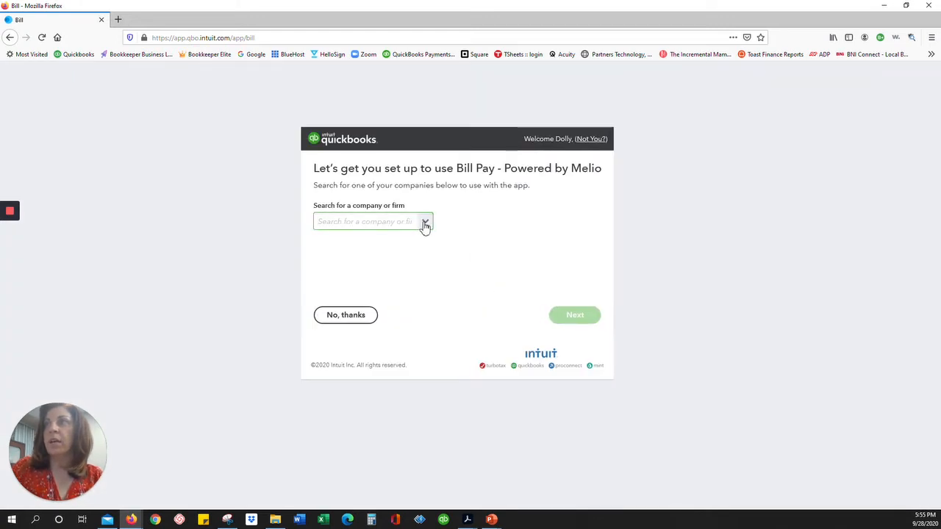
{"action": "left_click", "coordinate": [493, 219]}
{"action": "left_click", "coordinate": [338, 322]}
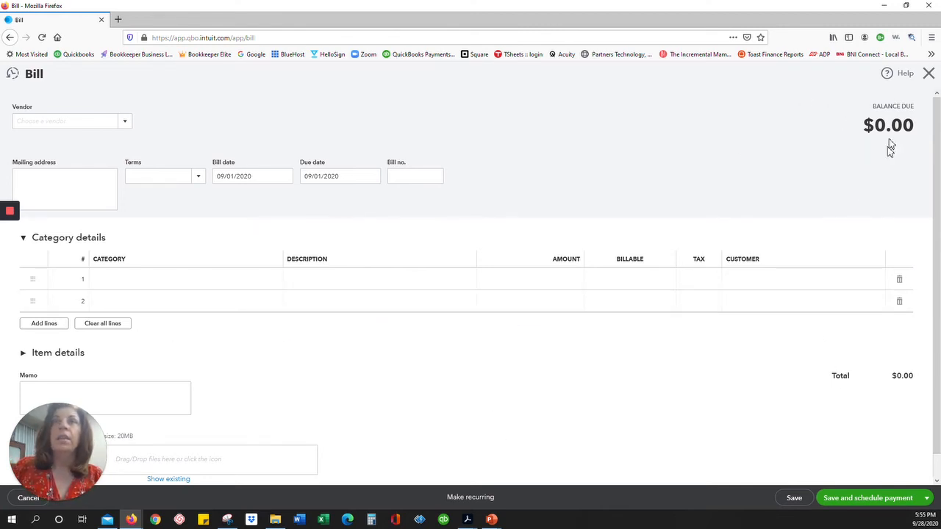
Close the bill and start a new Expense from the New transaction menu.
{"action": "left_click", "coordinate": [929, 74]}
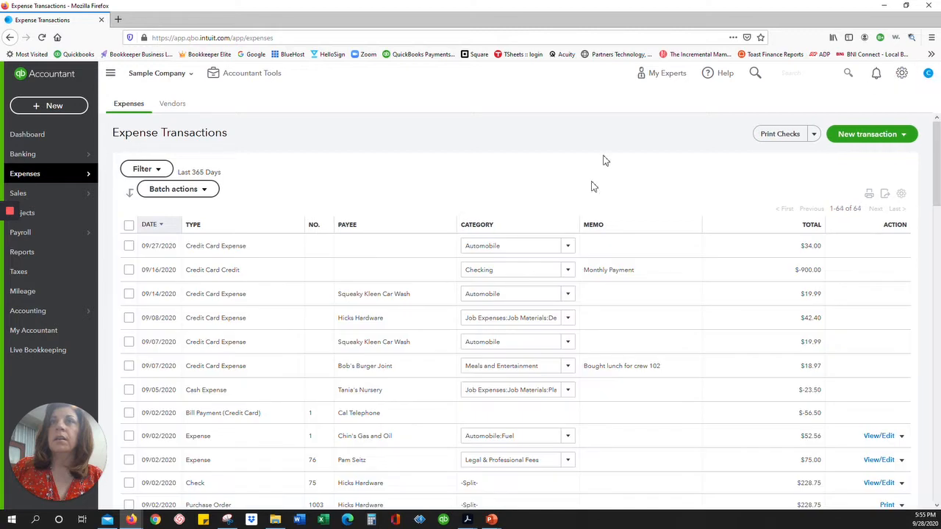
{"action": "left_click", "coordinate": [910, 140]}
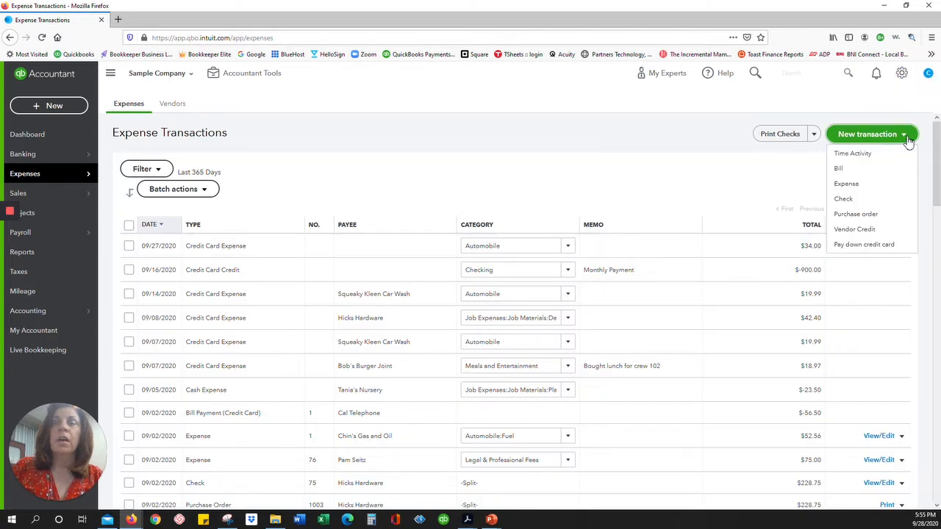
{"action": "left_click", "coordinate": [851, 185]}
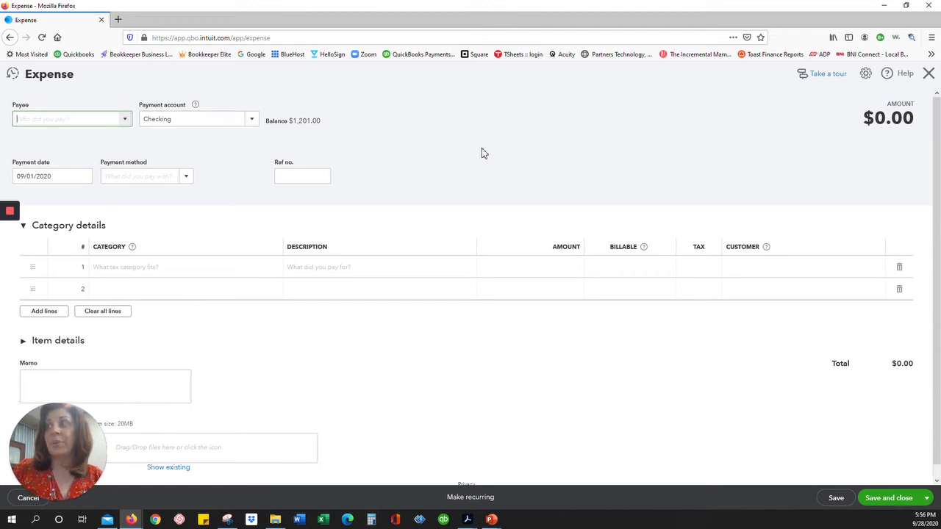
Set the expense payee to Books by Bessie, date 09/15/2020, and payment method Cash.
{"action": "left_click", "coordinate": [128, 121]}
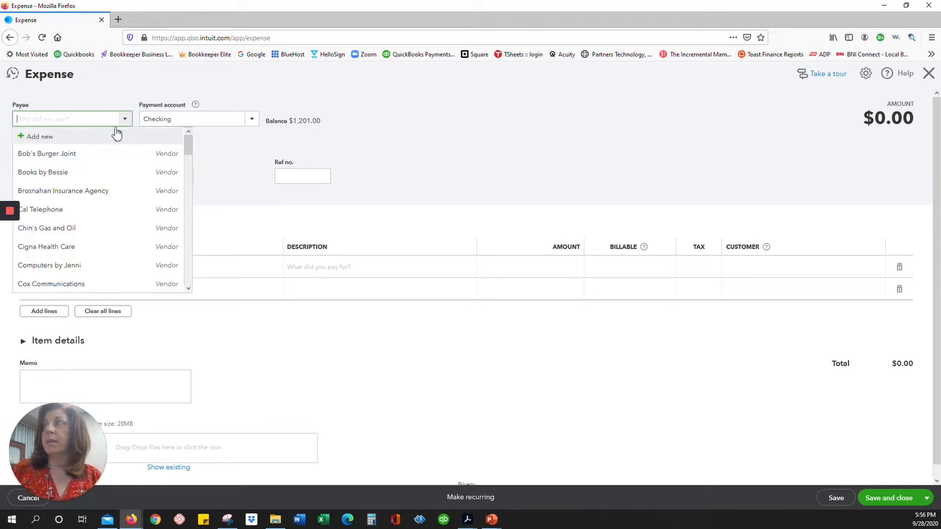
{"action": "left_click", "coordinate": [78, 176]}
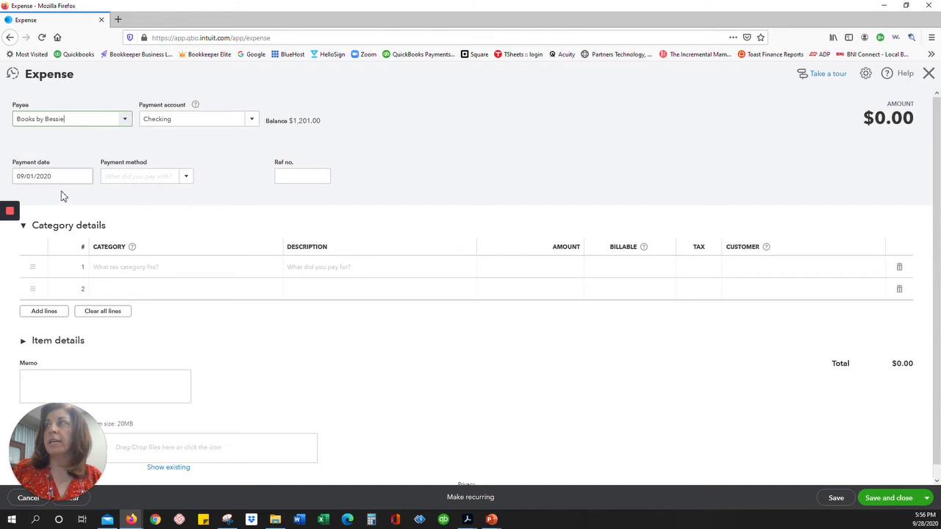
{"action": "left_click_drag", "start_coordinate": [56, 176], "coordinate": [10, 170]}
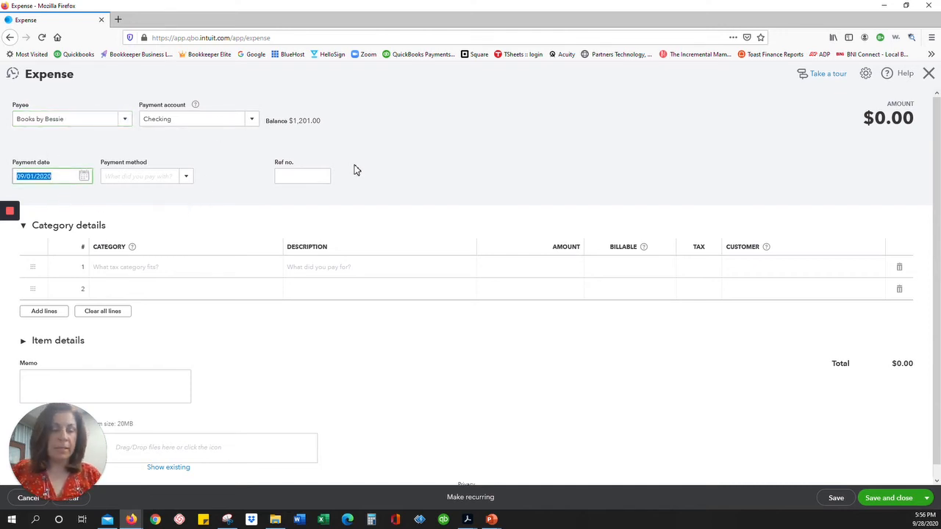
{"action": "type", "text": "0915"}
{"action": "key", "text": "Tab"}
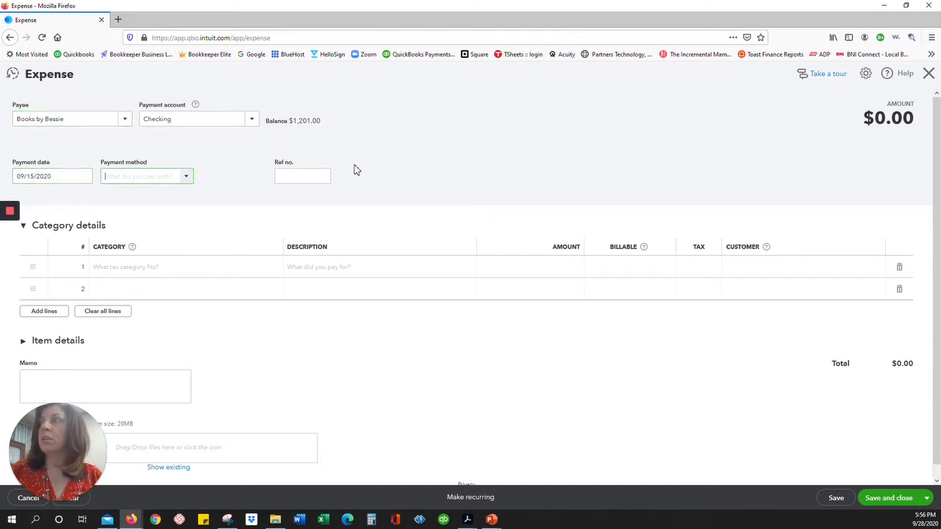
{"action": "left_click", "coordinate": [186, 177]}
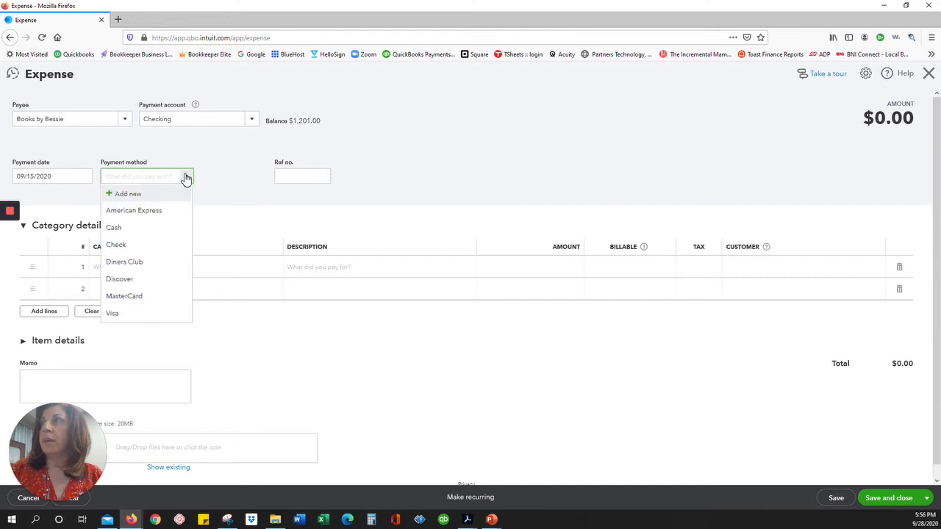
{"action": "left_click", "coordinate": [155, 229]}
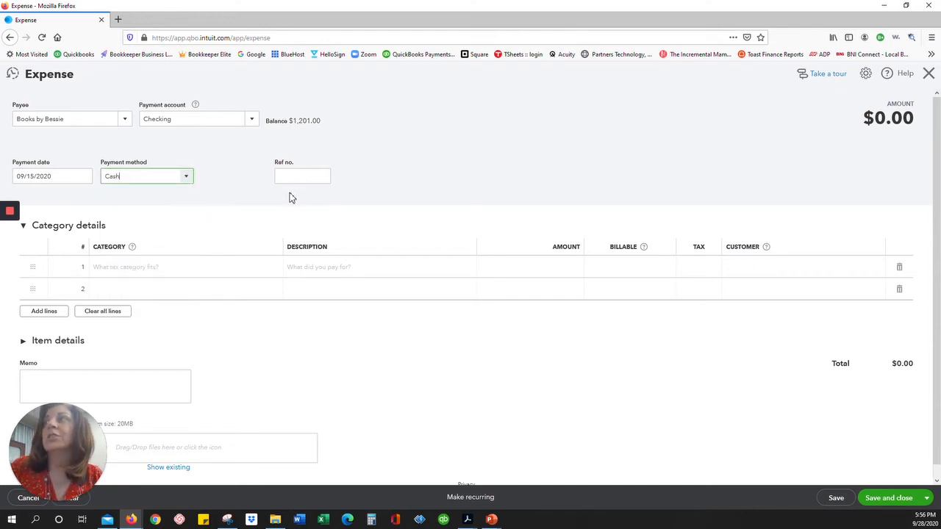
Categorize the line as Advertising for $50.00, then save and close the expense.
{"action": "left_click", "coordinate": [155, 275]}
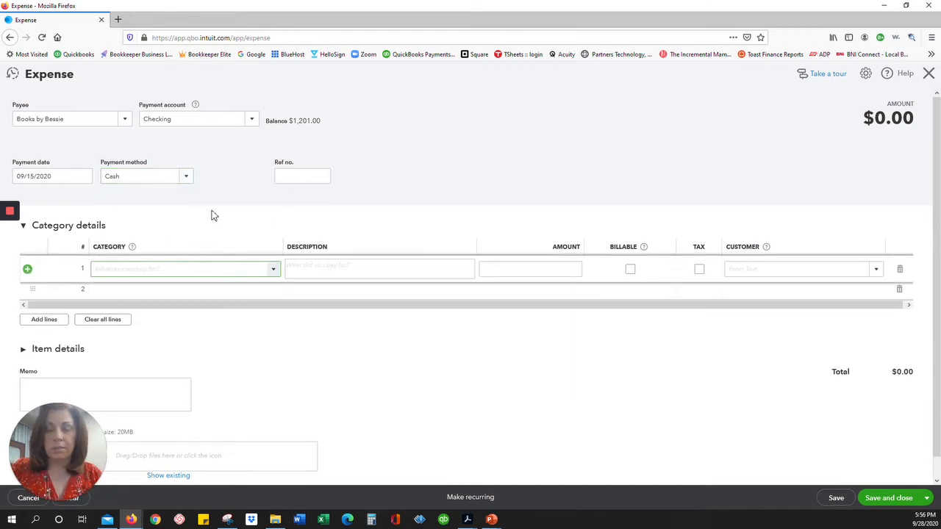
{"action": "left_click", "coordinate": [272, 273]}
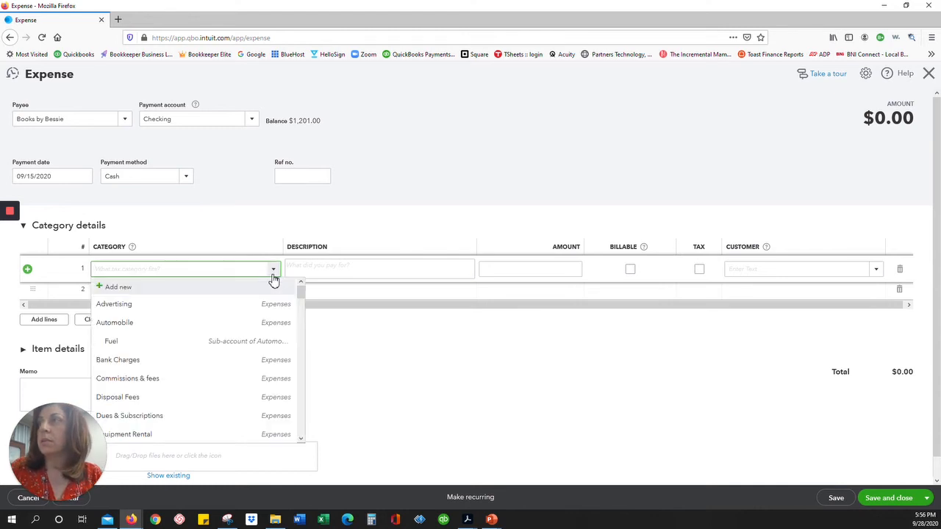
{"action": "left_click", "coordinate": [226, 304]}
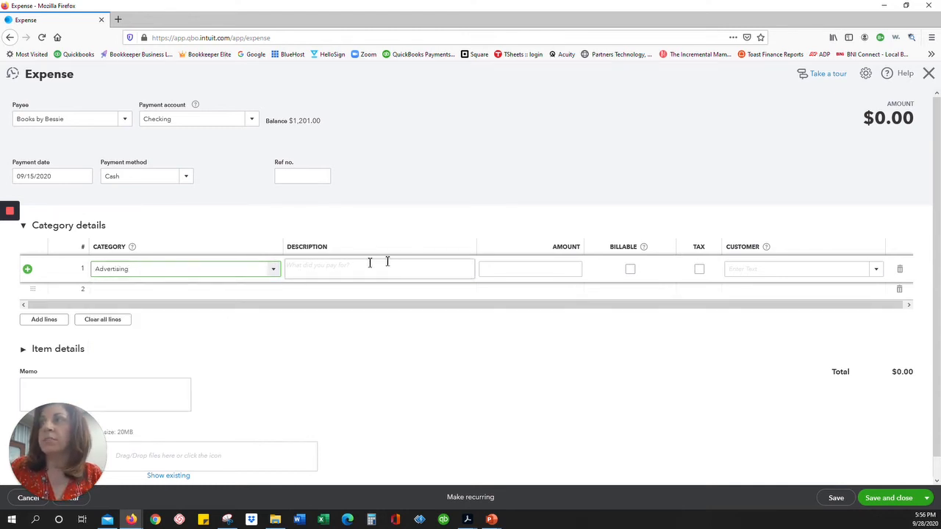
{"action": "left_click", "coordinate": [567, 268]}
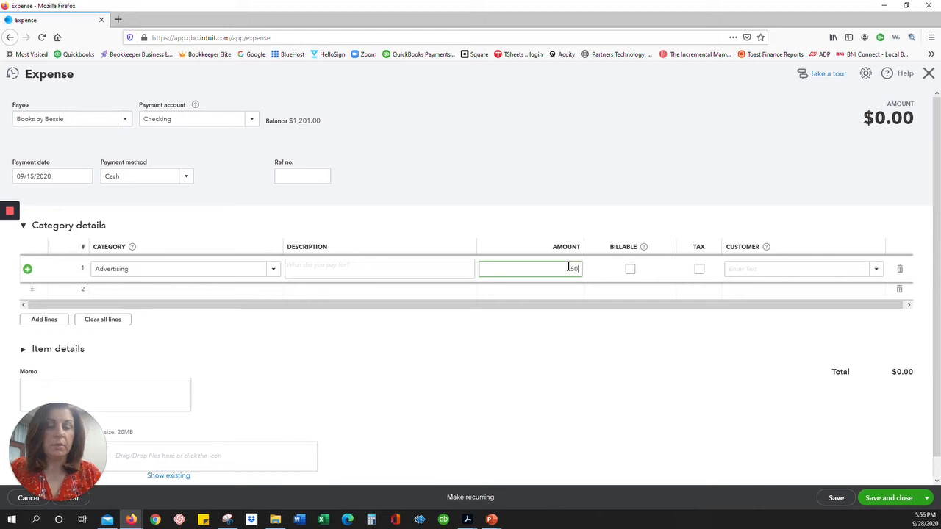
{"action": "left_click", "coordinate": [837, 499]}
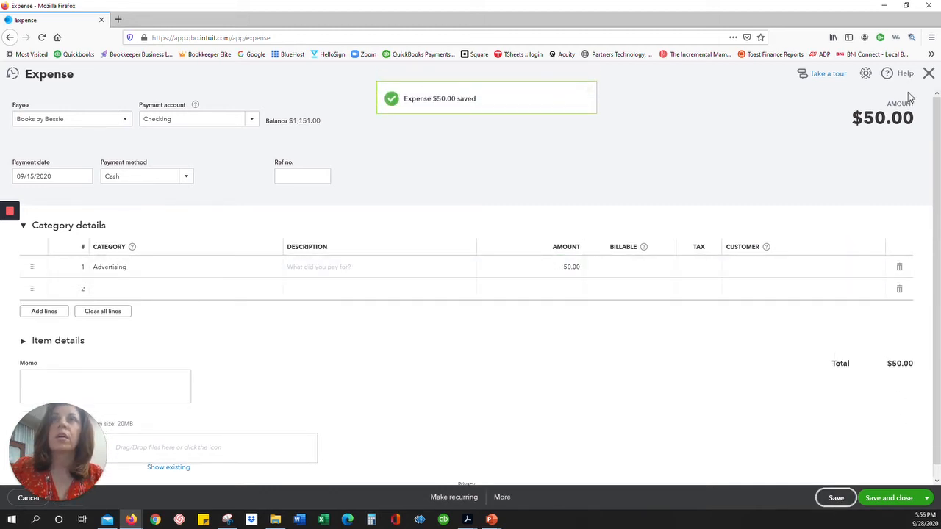
{"action": "left_click", "coordinate": [928, 72]}
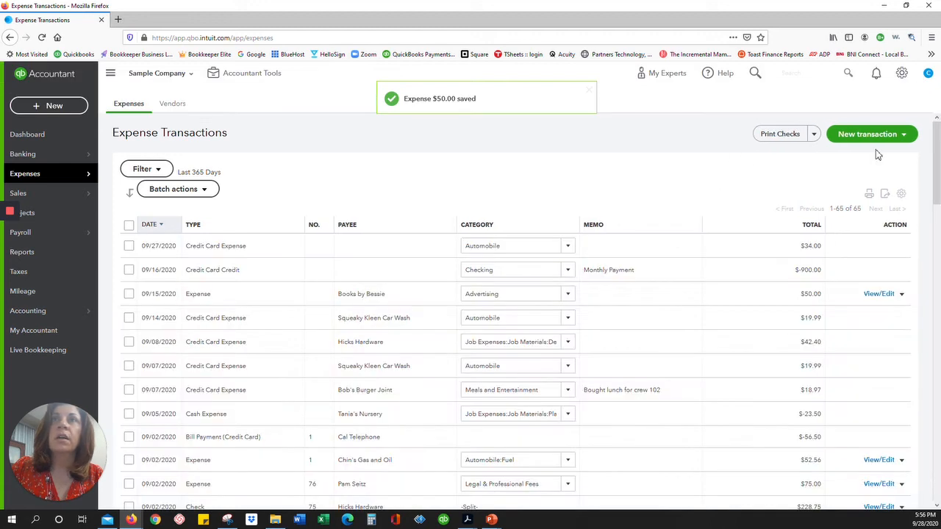
Choose Check from the New transaction menu to open blank Check #71.
{"action": "left_click", "coordinate": [910, 134]}
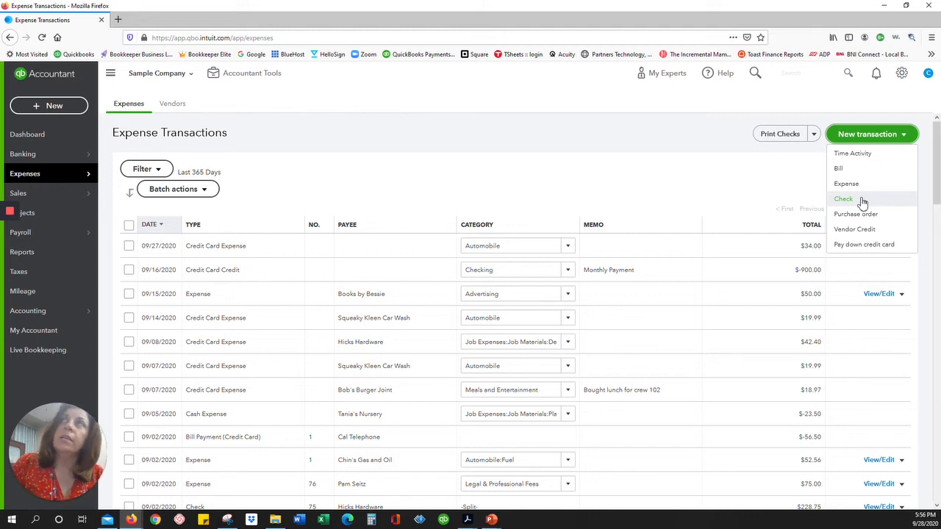
{"action": "left_click", "coordinate": [862, 200]}
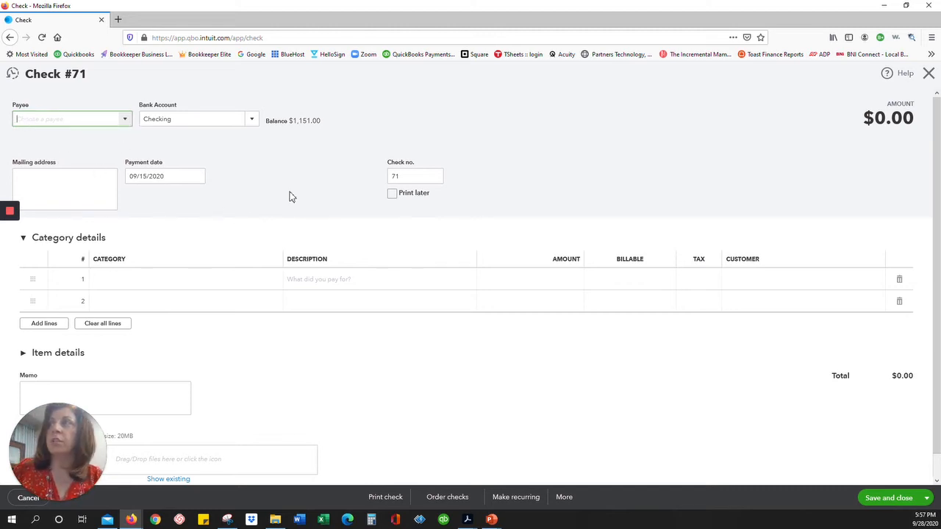
Make the check payable to Computers by Jenni, drawn from the Savings account.
{"action": "left_click", "coordinate": [131, 124]}
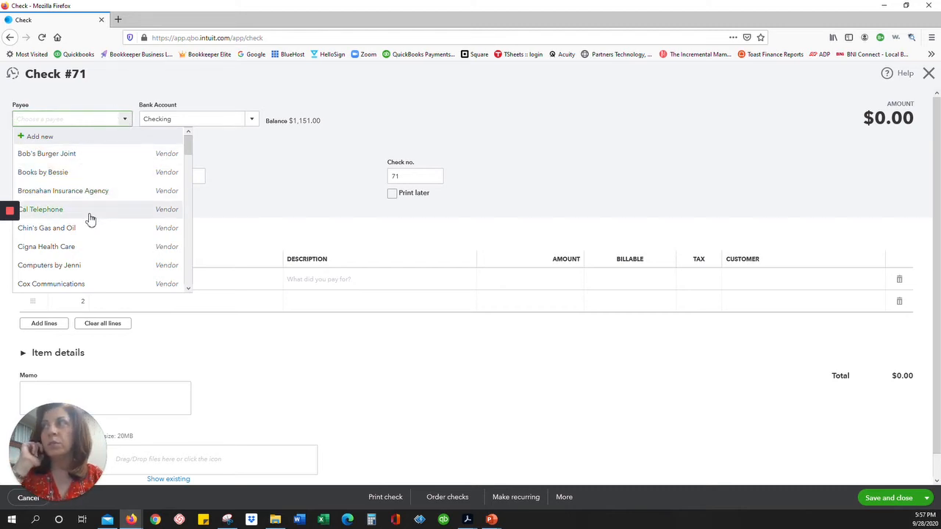
{"action": "left_click", "coordinate": [87, 267]}
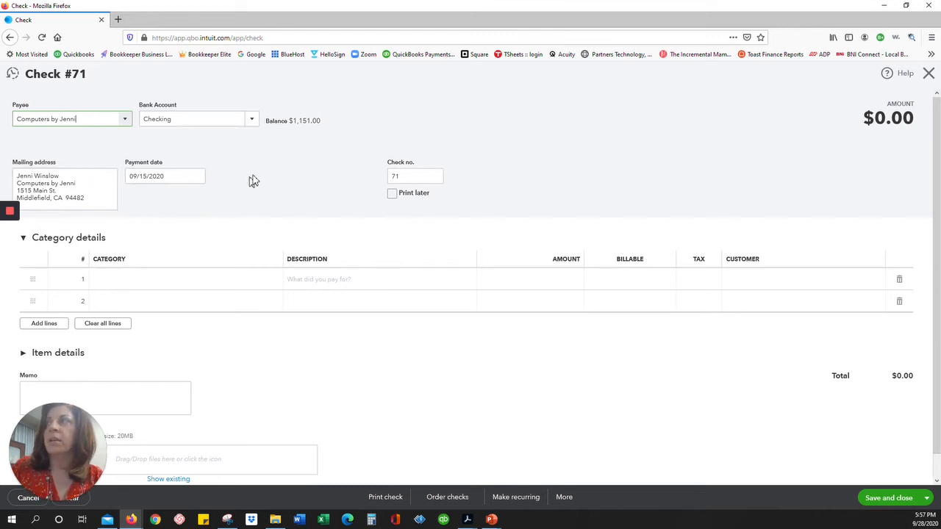
{"action": "left_click", "coordinate": [250, 119]}
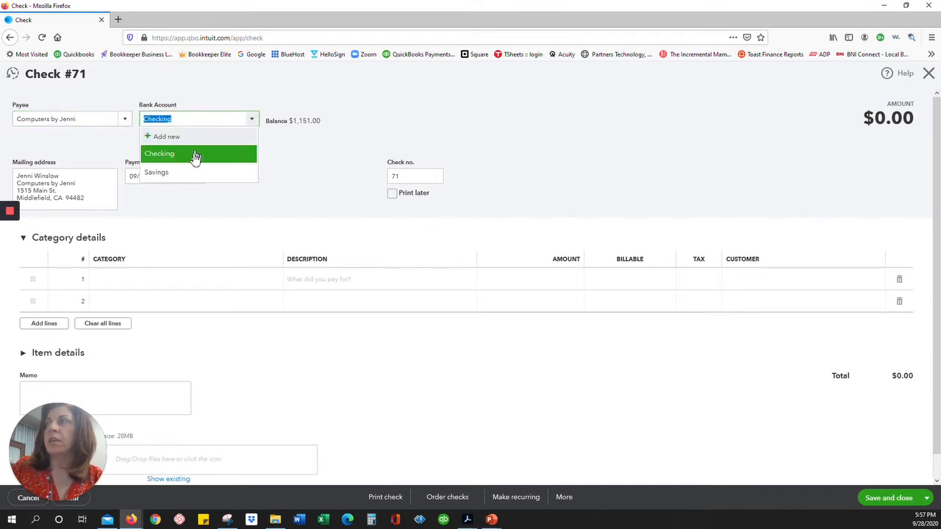
{"action": "left_click", "coordinate": [191, 175]}
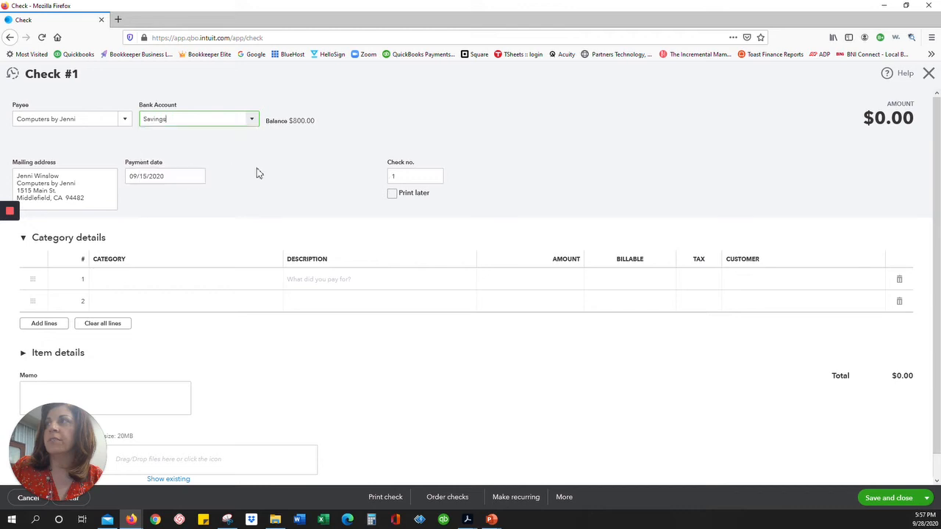
Categorize the check as Office Expenses for 20.00, then save and close it.
{"action": "left_click", "coordinate": [134, 281]}
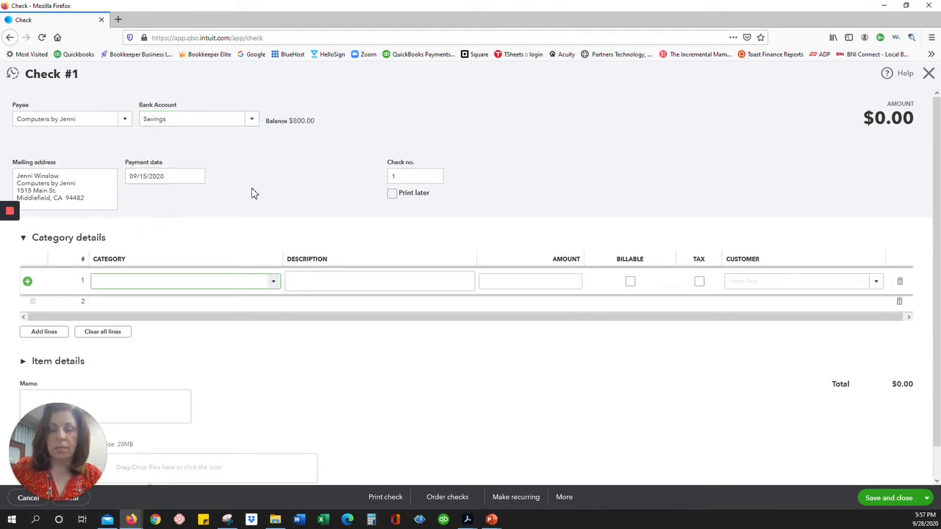
{"action": "type", "text": "ff"}
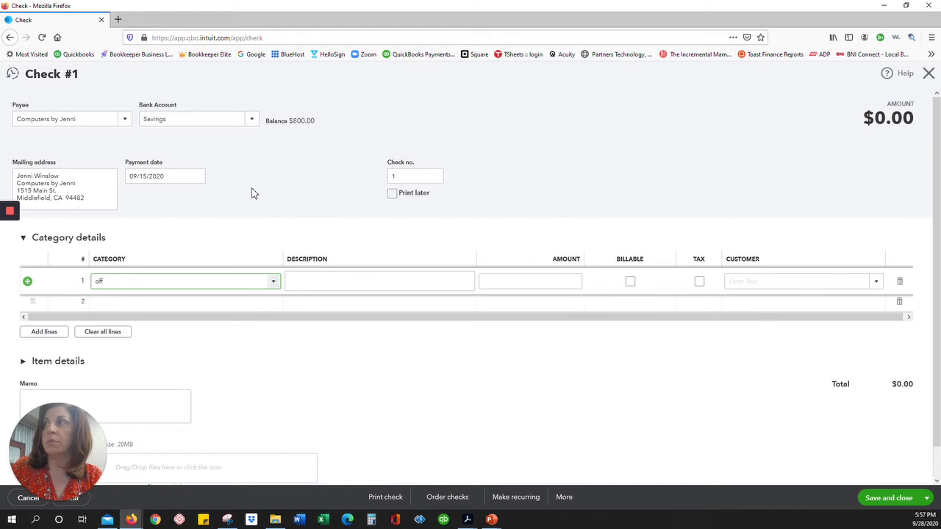
{"action": "key", "text": "Tab"}
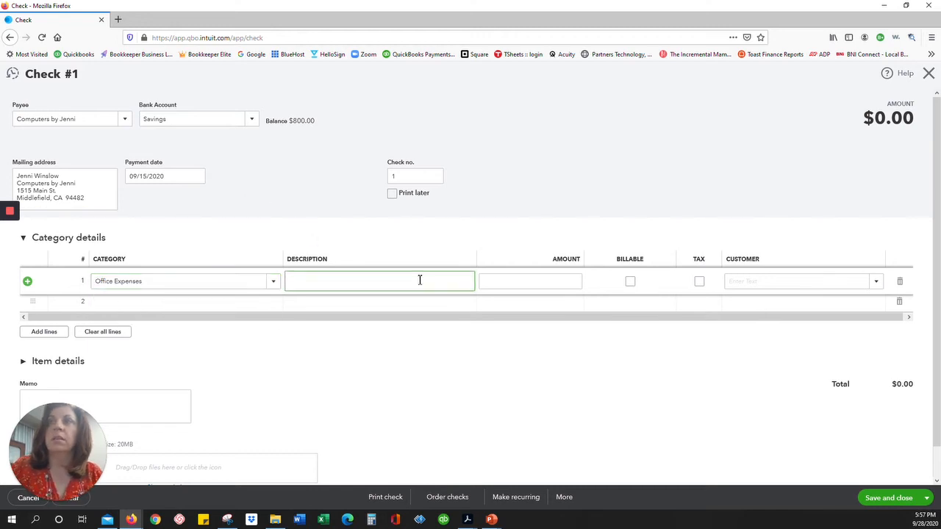
{"action": "left_click", "coordinate": [561, 286]}
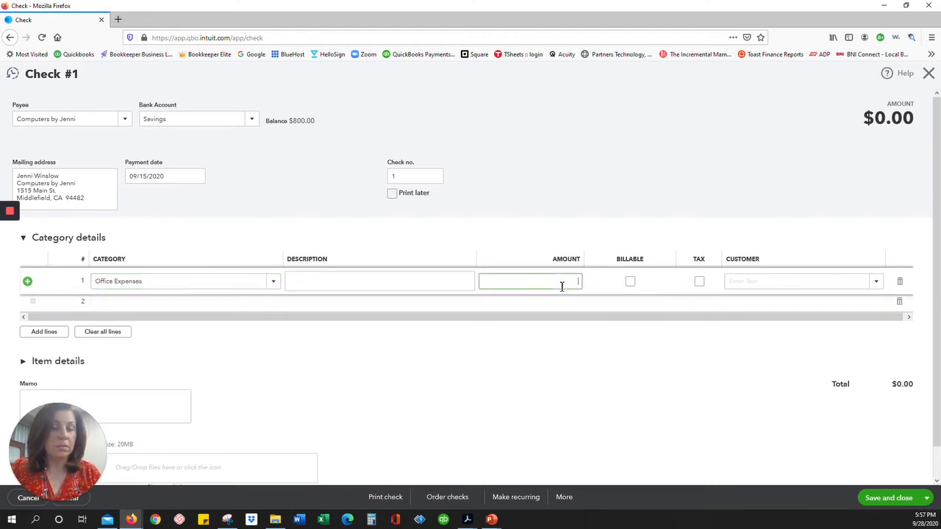
{"action": "type", "text": "20"}
{"action": "key", "text": "Tab"}
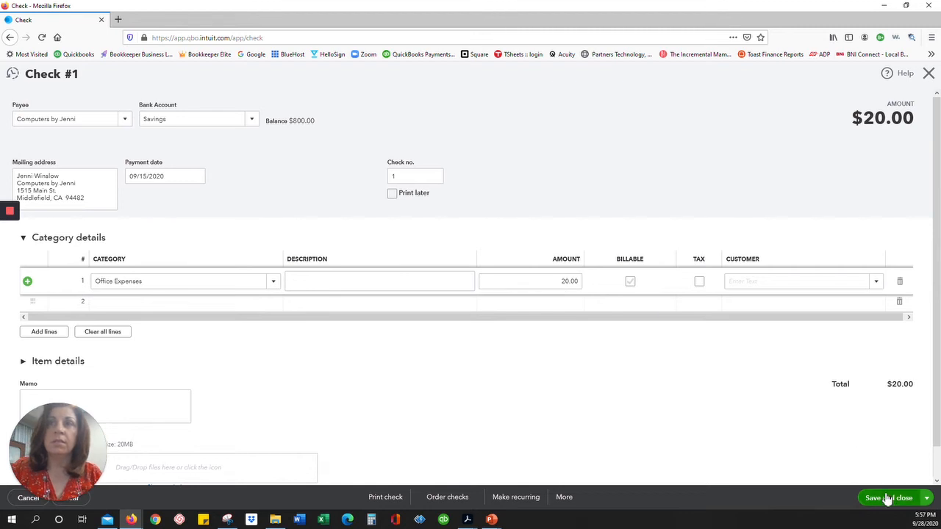
{"action": "left_click", "coordinate": [889, 501]}
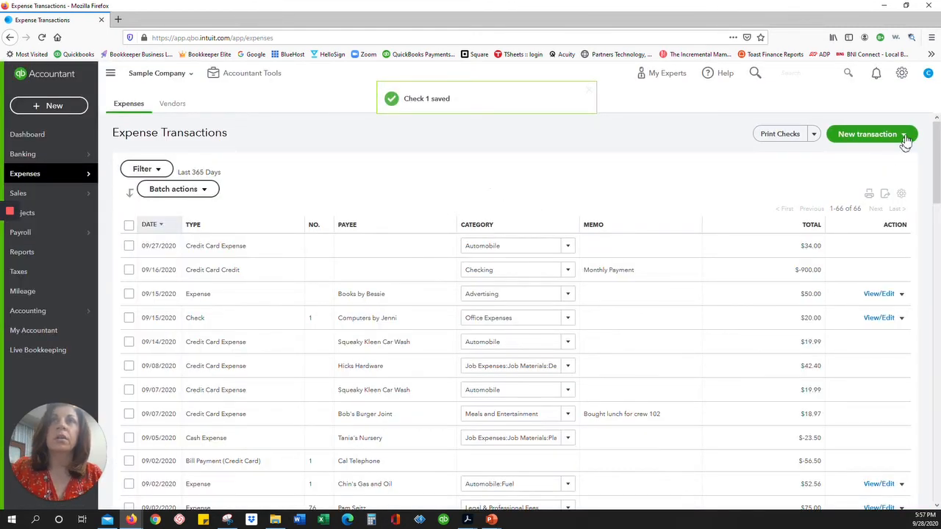
Dismiss the New transaction menu and switch to the Vendors list.
{"action": "left_click", "coordinate": [909, 134]}
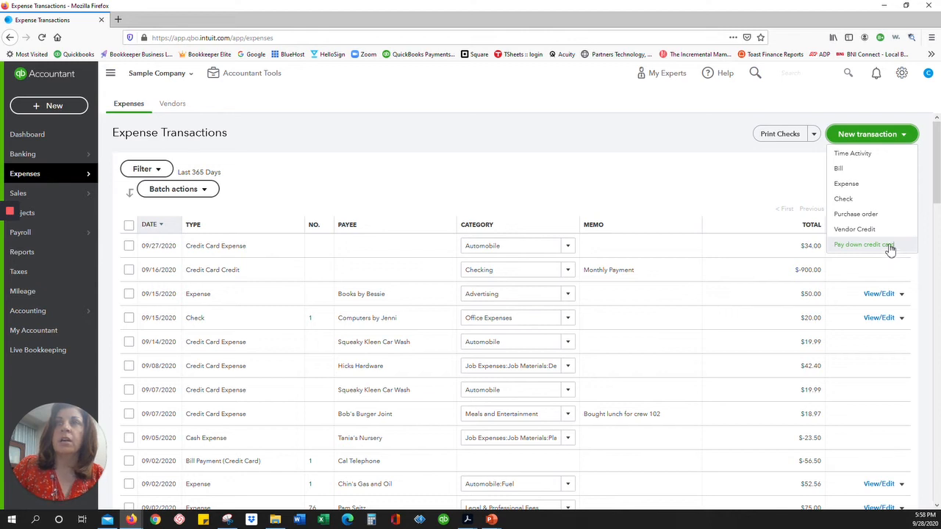
{"action": "left_click", "coordinate": [416, 183]}
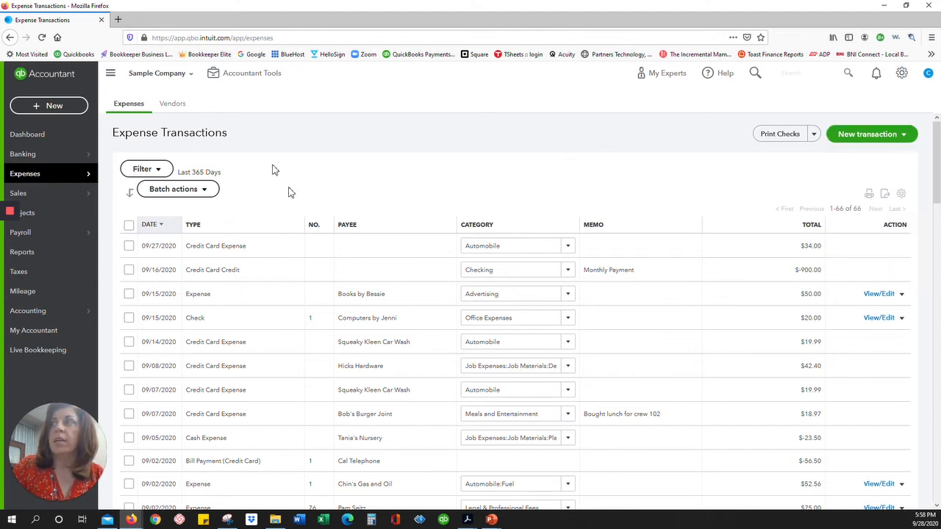
{"action": "left_click", "coordinate": [174, 105]}
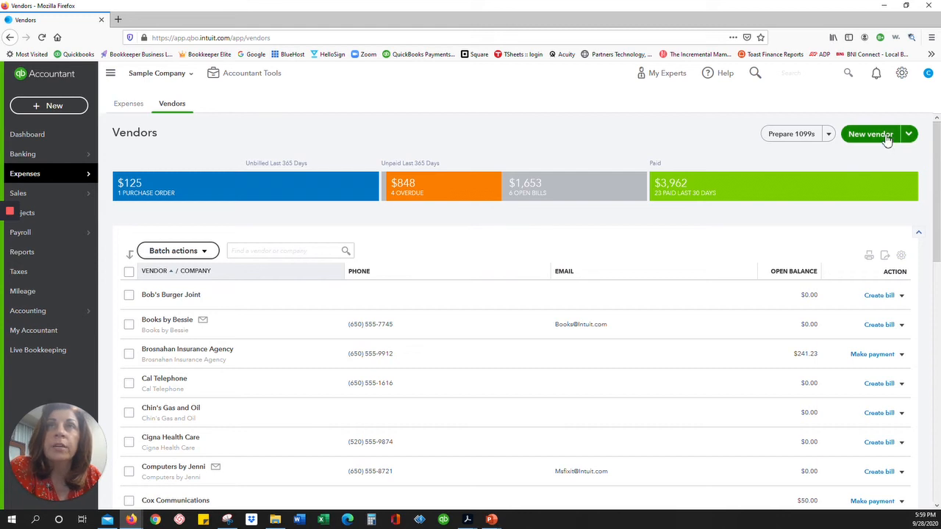
Start a new vendor with company and display name Verizon.
{"action": "left_click", "coordinate": [870, 134]}
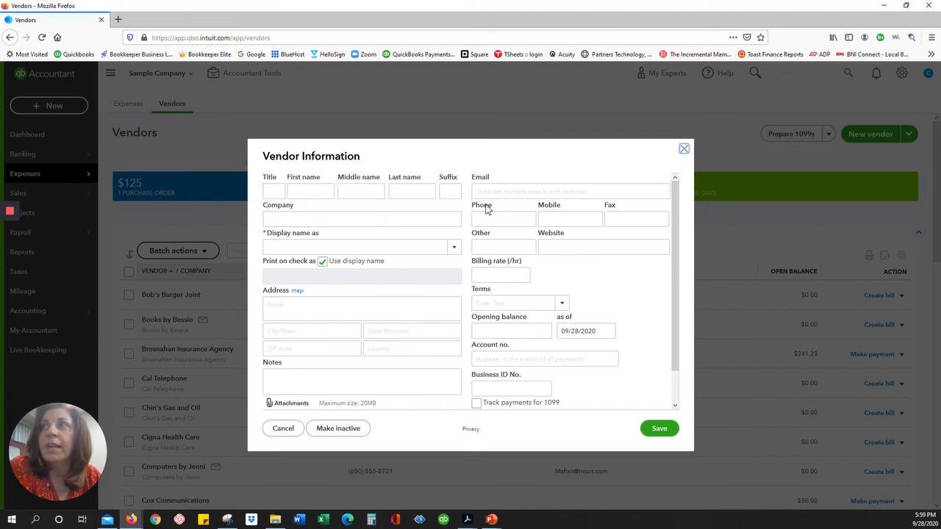
{"action": "left_click", "coordinate": [392, 223]}
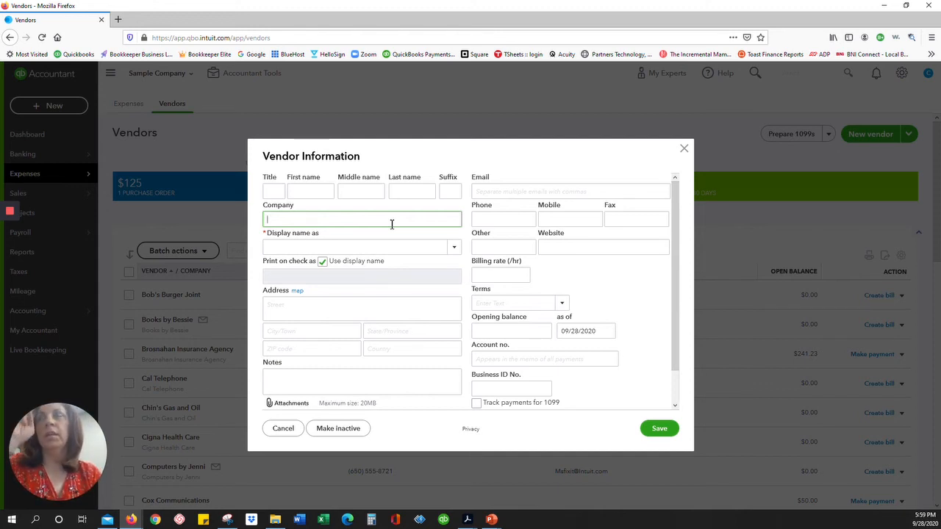
{"action": "type", "text": "Verizon"}
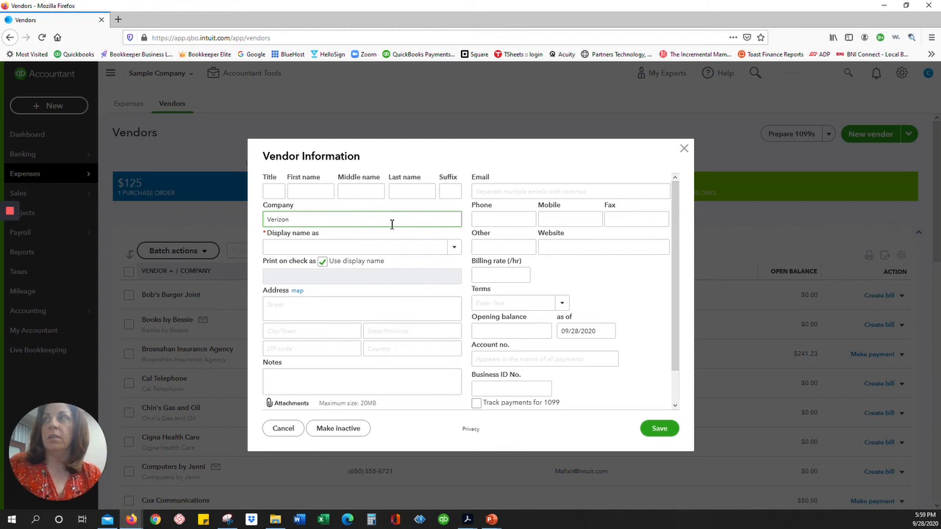
{"action": "key", "text": "Tab"}
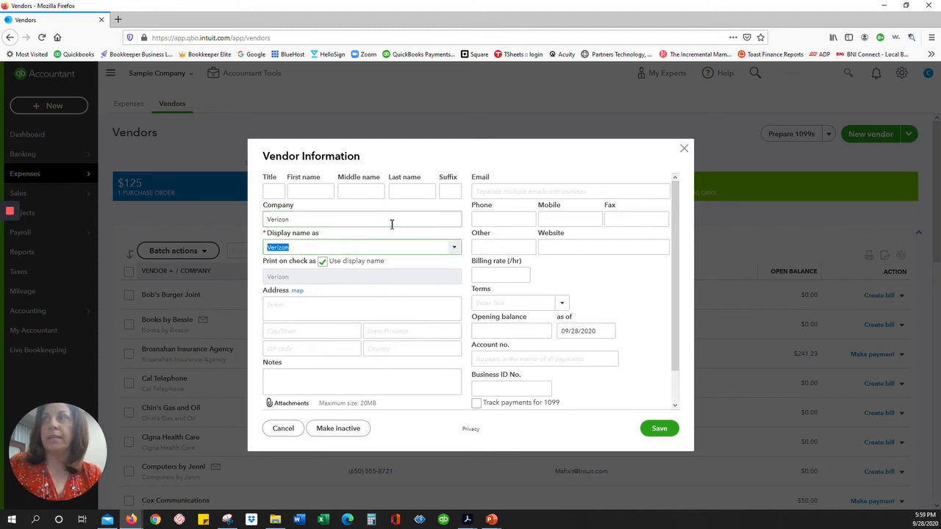
{"action": "key", "text": "Tab"}
{"action": "key", "text": "Tab"}
Enter the vendor's street address, city, state, ZIP code and country.
{"action": "type", "text": "1"}
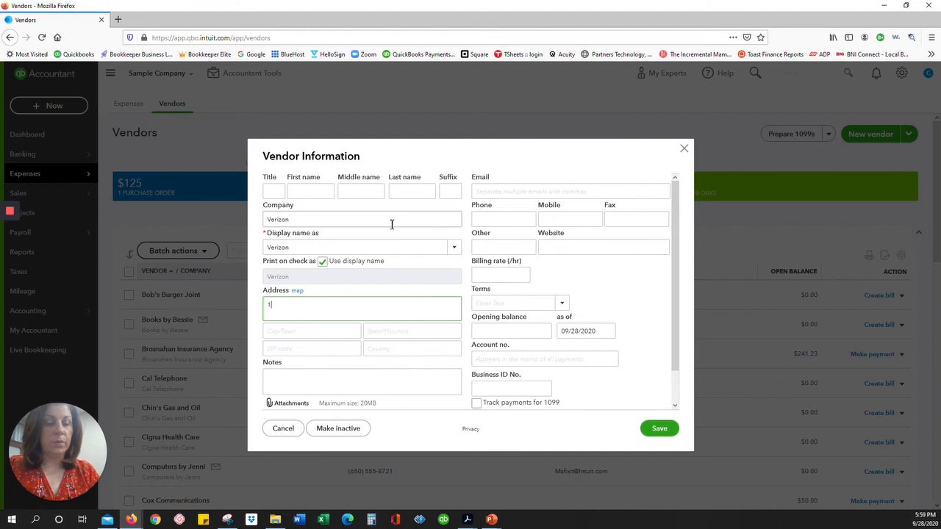
{"action": "type", "text": "23 Main Street"}
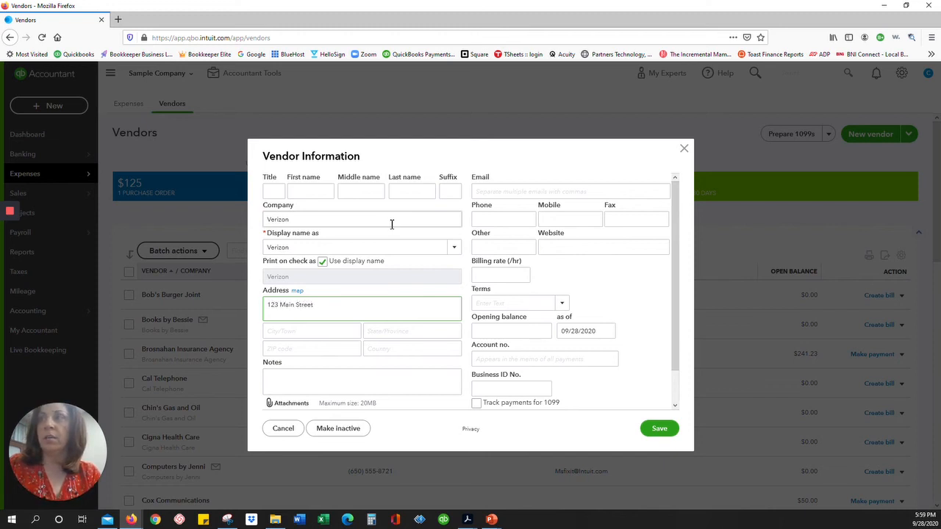
{"action": "key", "text": "Tab"}
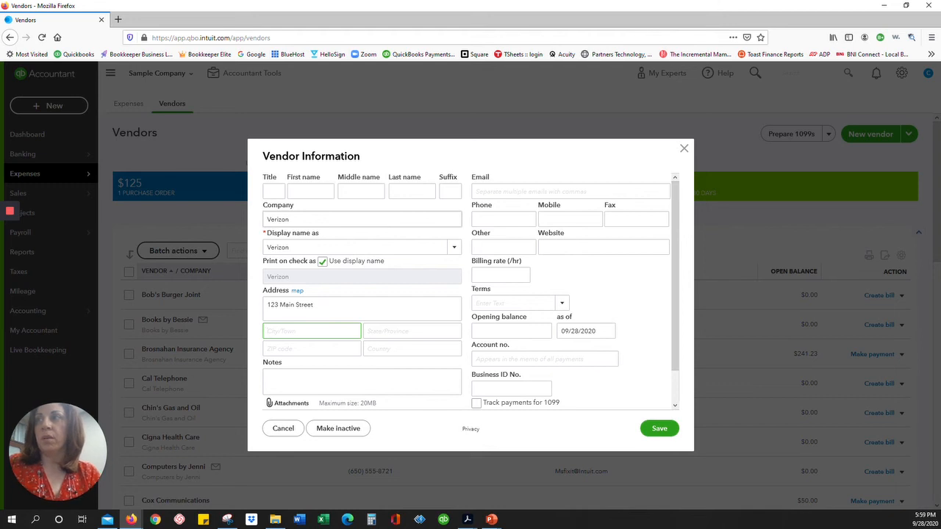
{"action": "type", "text": "Any City"}
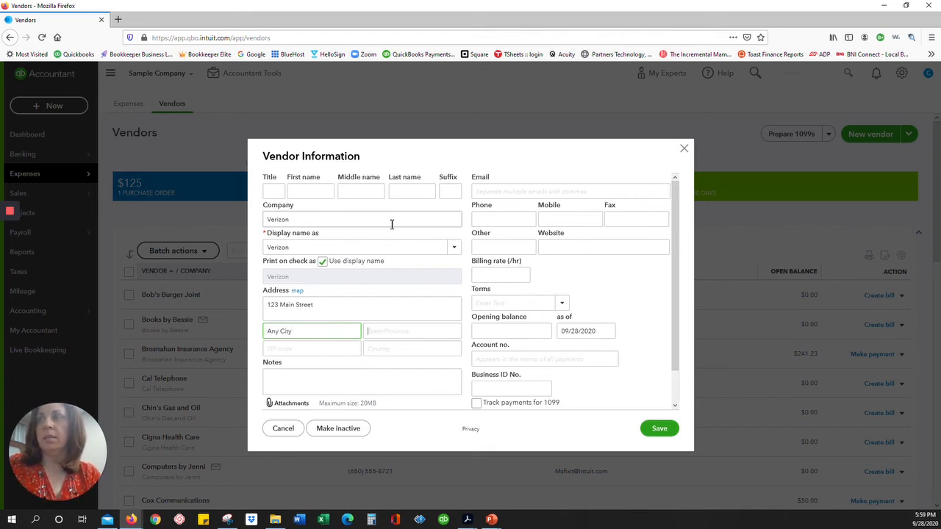
{"action": "key", "text": "Tab"}
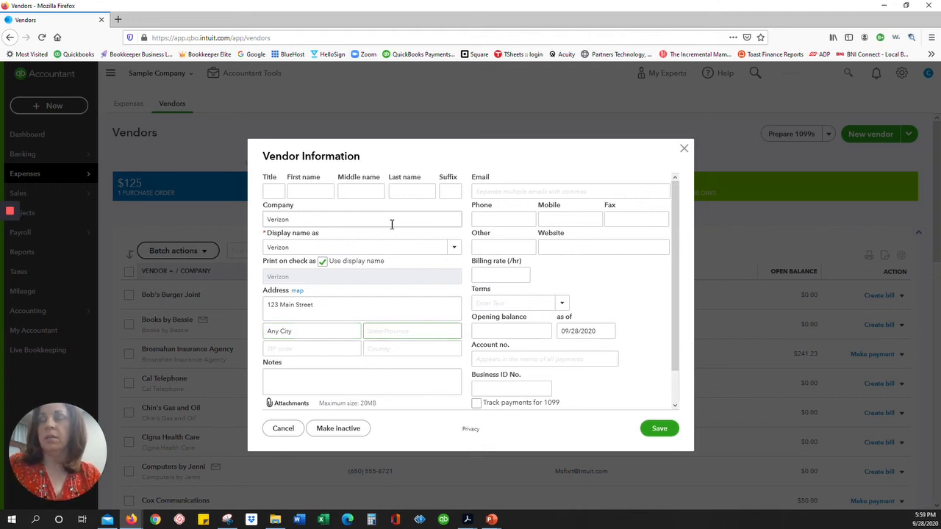
{"action": "type", "text": "RI"}
{"action": "key", "text": "Tab"}
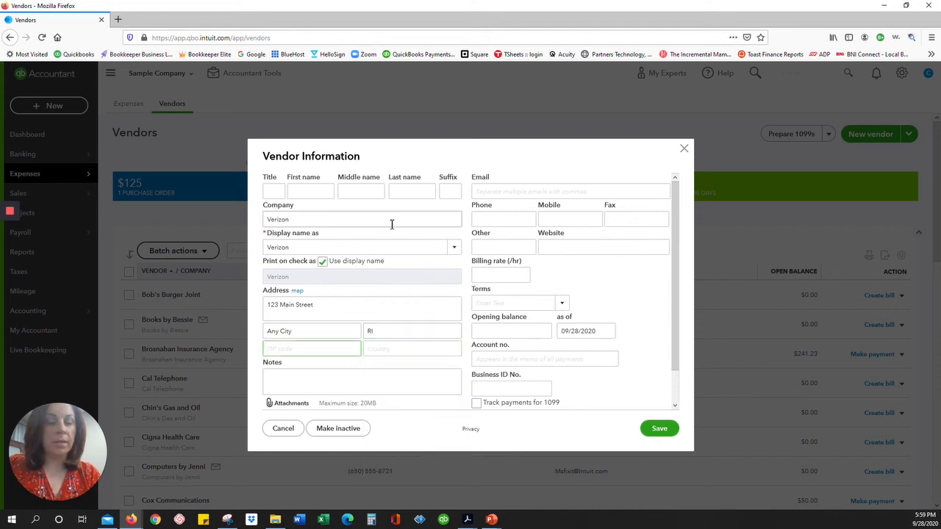
{"action": "type", "text": "02915"}
{"action": "key", "text": "Tab"}
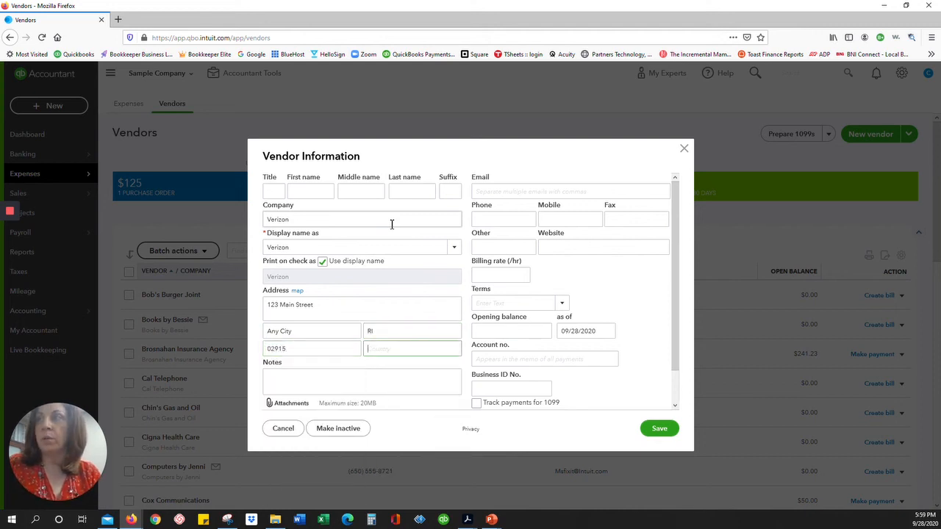
{"action": "type", "text": "US"}
{"action": "key", "text": "Tab"}
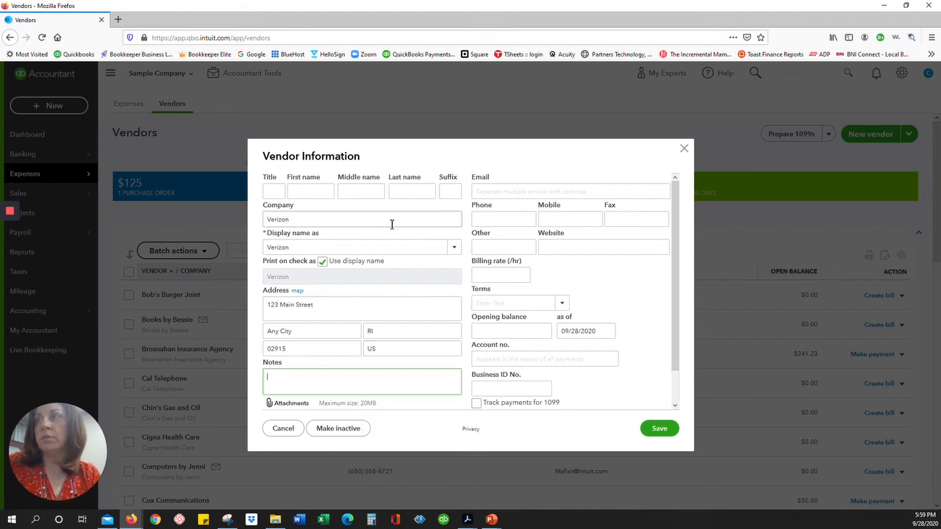
{"action": "type", "text": "Internet"}
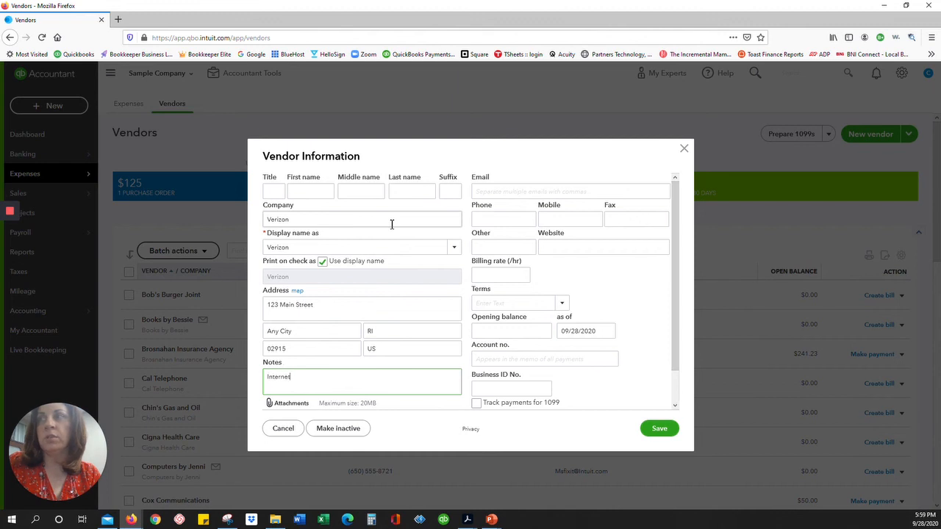
{"action": "key", "text": "Tab"}
{"action": "key", "text": "Tab"}
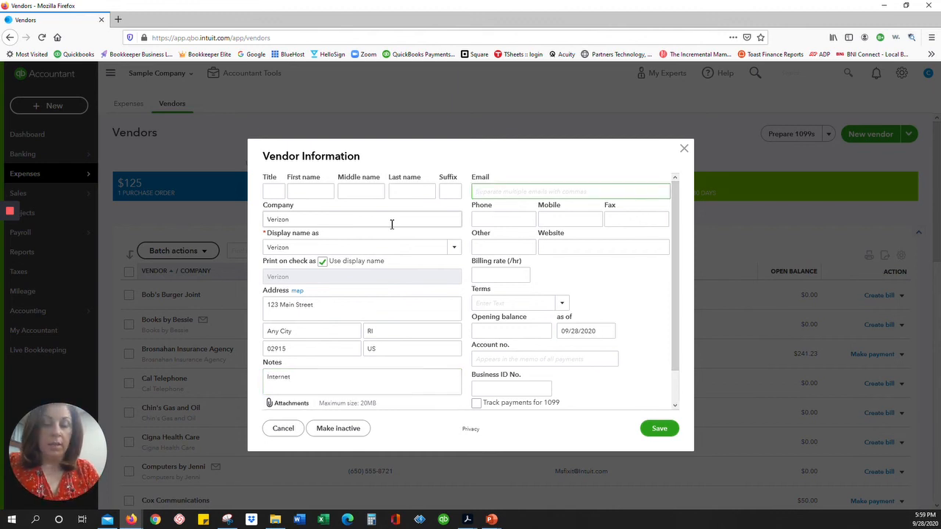
{"action": "type", "text": "ab"}
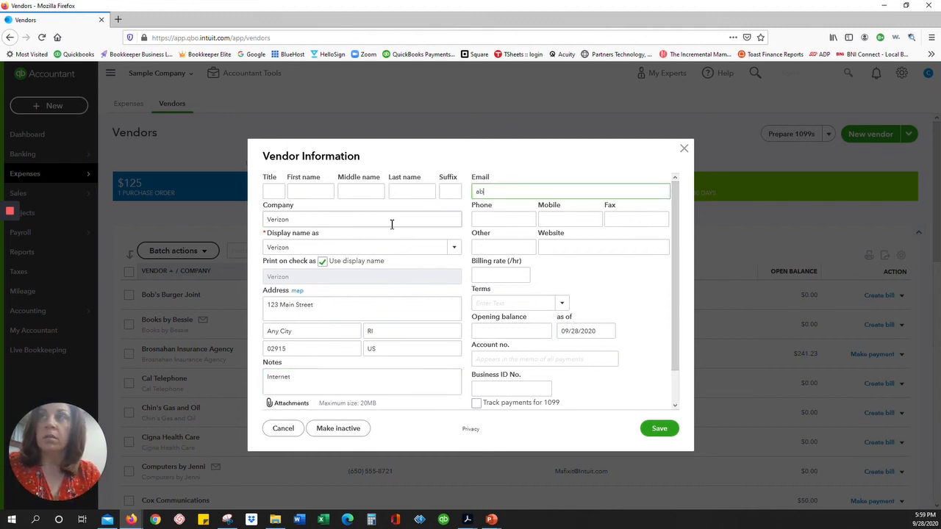
{"action": "type", "text": "c@a"}
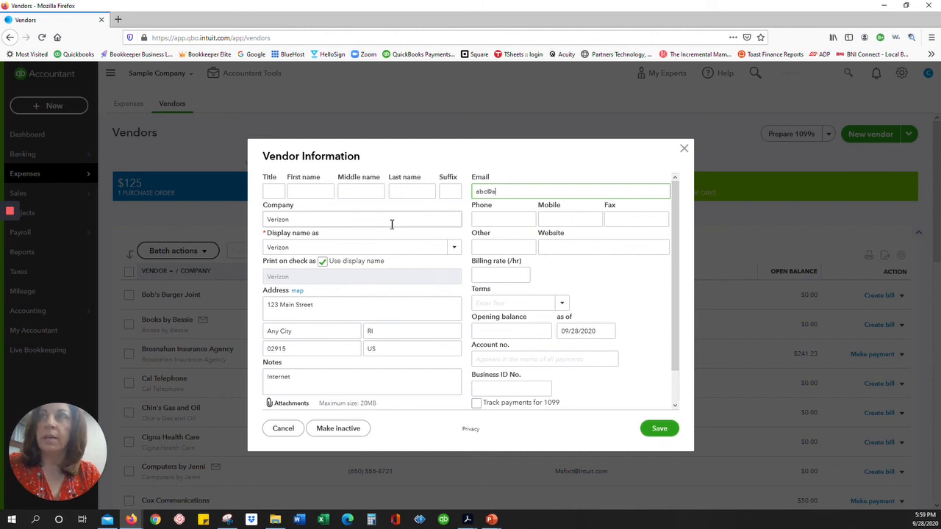
{"action": "type", "text": "bc.com"}
{"action": "key", "text": "Tab"}
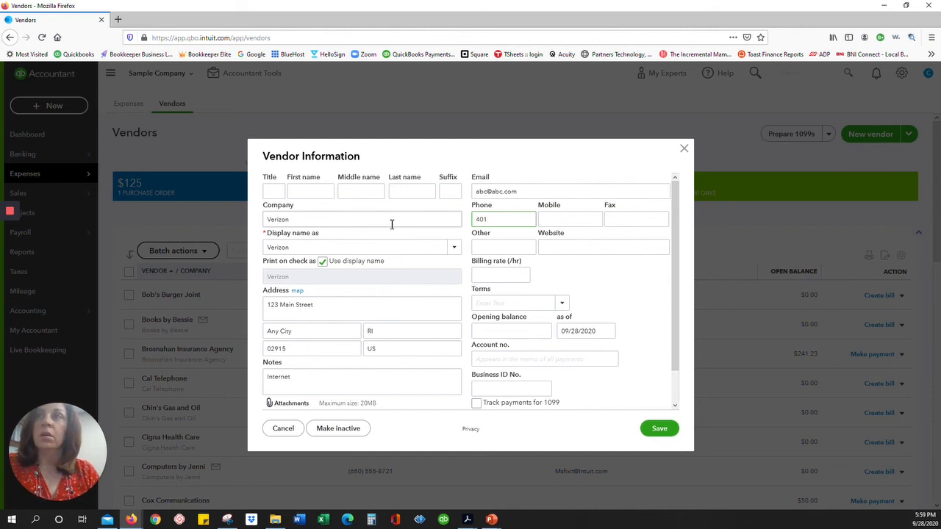
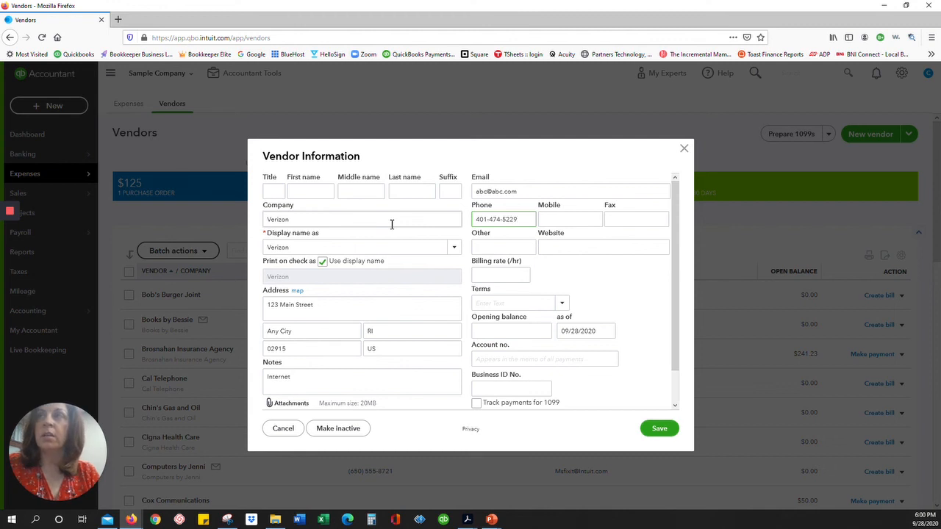
{"action": "key", "text": "Tab"}
{"action": "key", "text": "Tab"}
{"action": "key", "text": "Tab"}
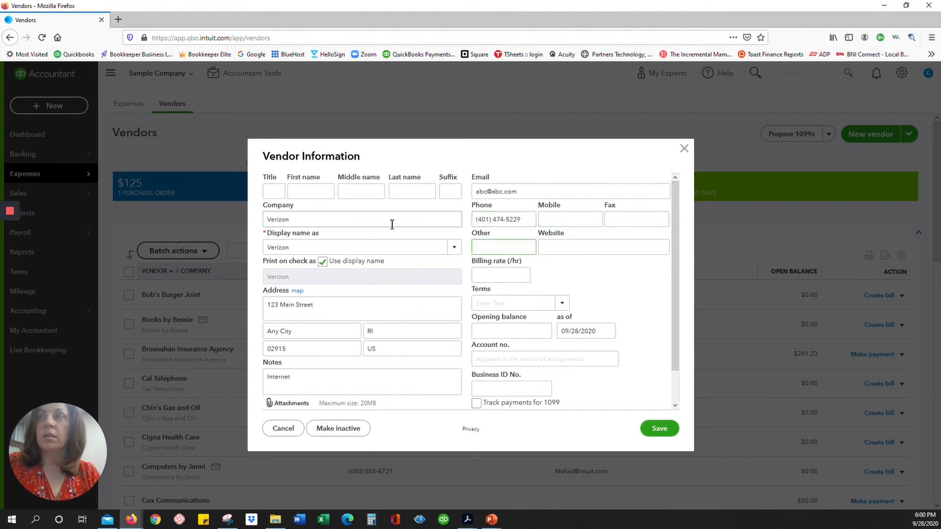
{"action": "key", "text": "Tab"}
{"action": "type", "text": "www."}
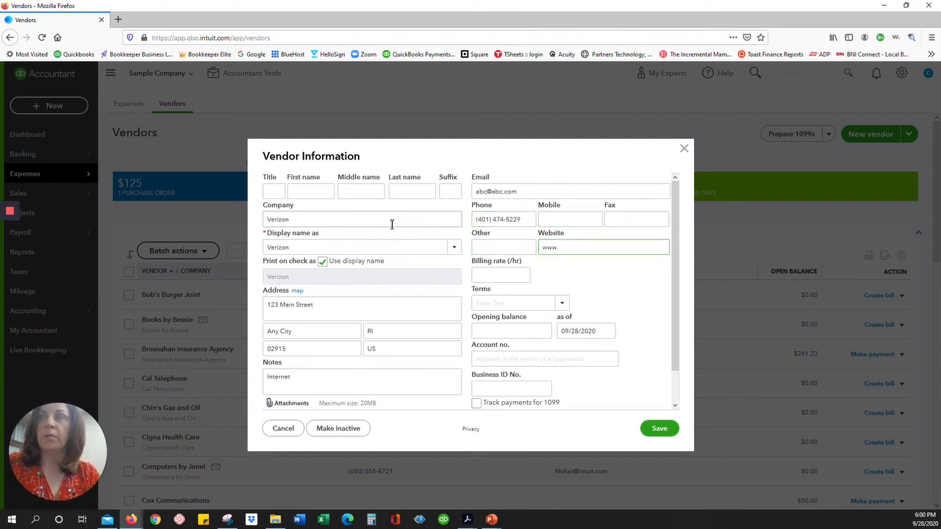
{"action": "type", "text": "bookkeepingtowne.com"}
{"action": "key", "text": "Tab"}
{"action": "key", "text": "Tab"}
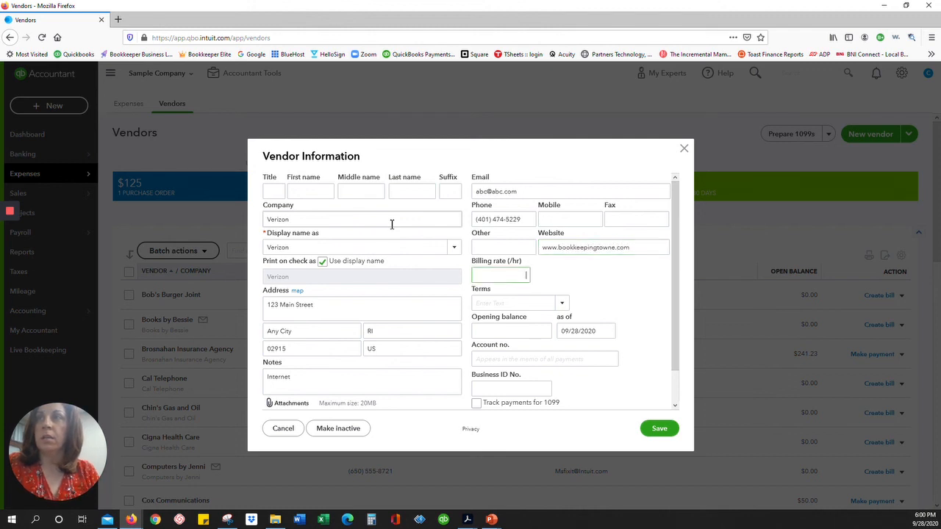
Set payment terms to Net 30 and the opening balance to 0.00.
{"action": "left_click", "coordinate": [562, 304]}
{"action": "left_click", "coordinate": [498, 389]}
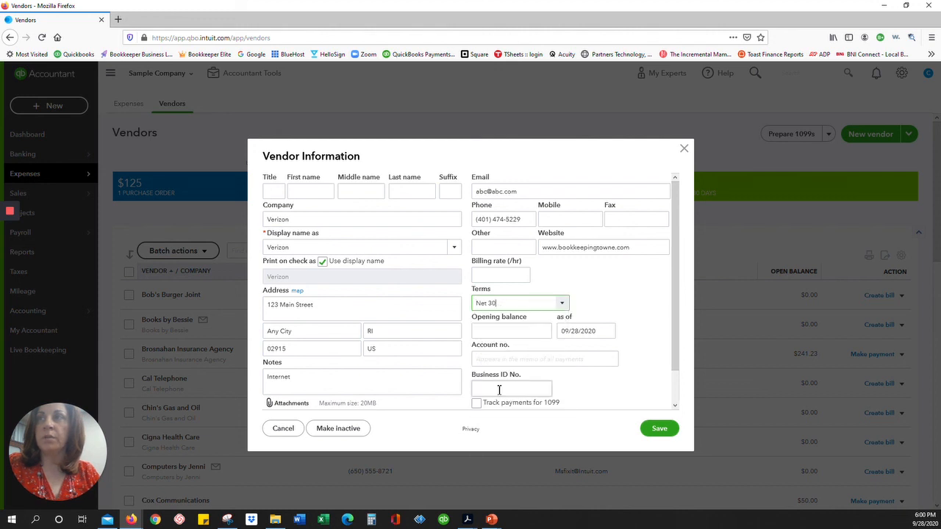
{"action": "left_click", "coordinate": [535, 332]}
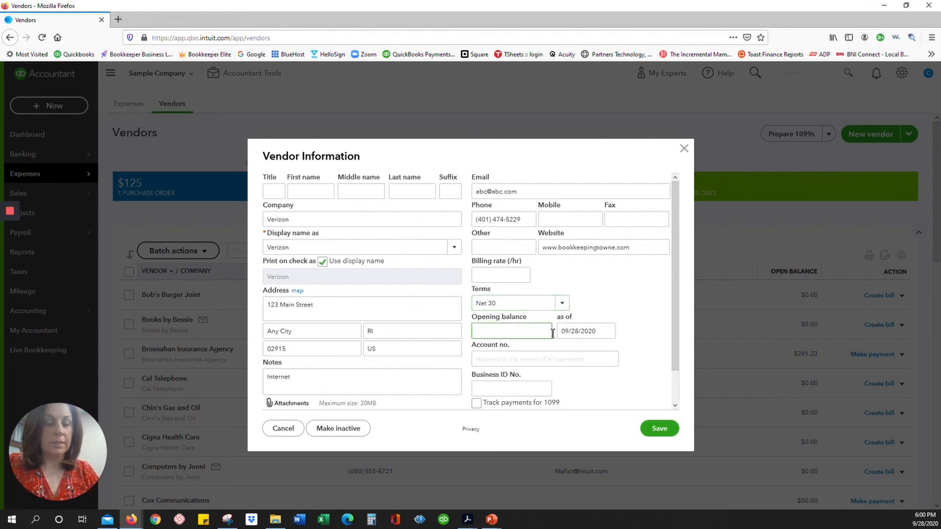
{"action": "type", "text": "0.00"}
{"action": "left_click", "coordinate": [552, 358]}
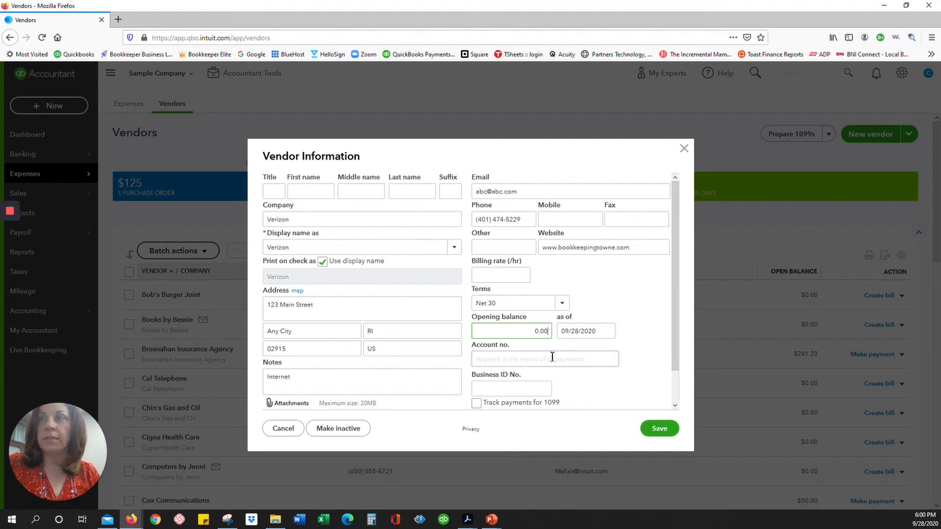
{"action": "left_click", "coordinate": [512, 389]}
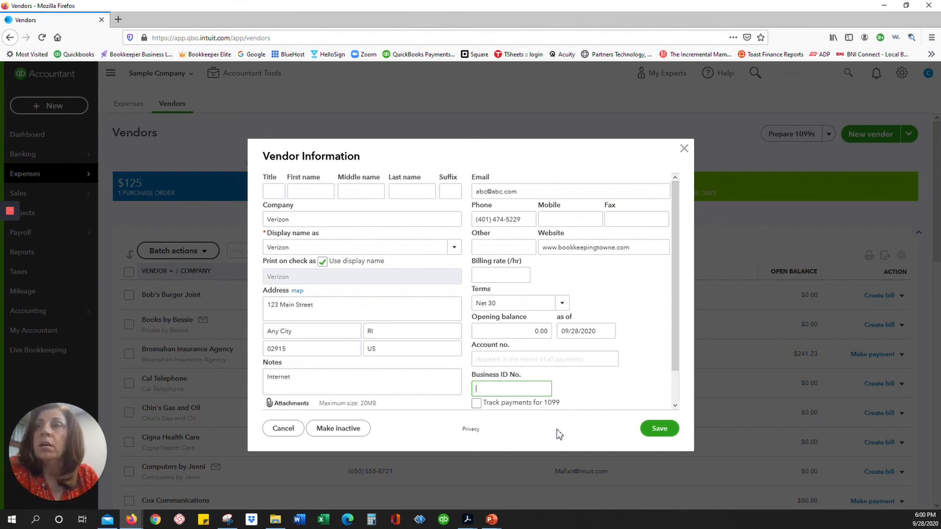
Save the Verizon vendor and show the Bookkeeping Towne closing contact slide in PowerPoint.
{"action": "left_click", "coordinate": [660, 430]}
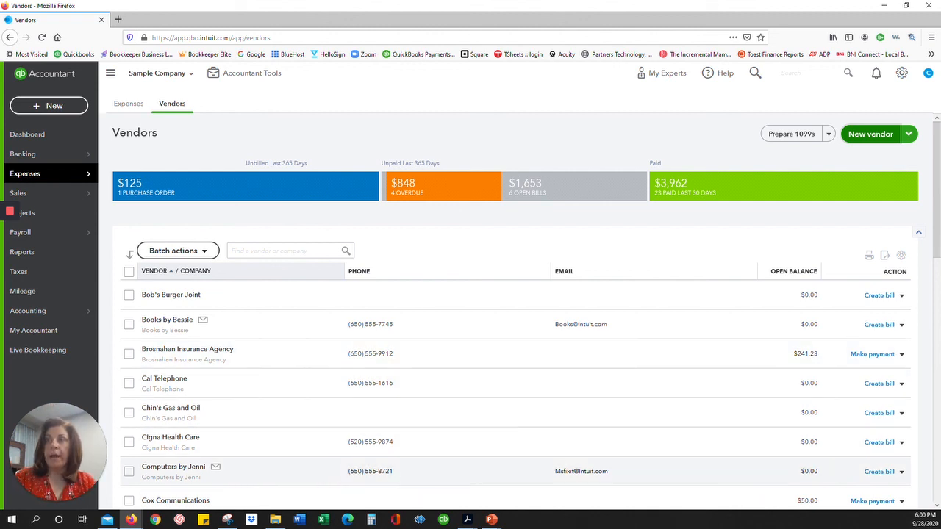
{"action": "mouse_move", "coordinate": [496, 521]}
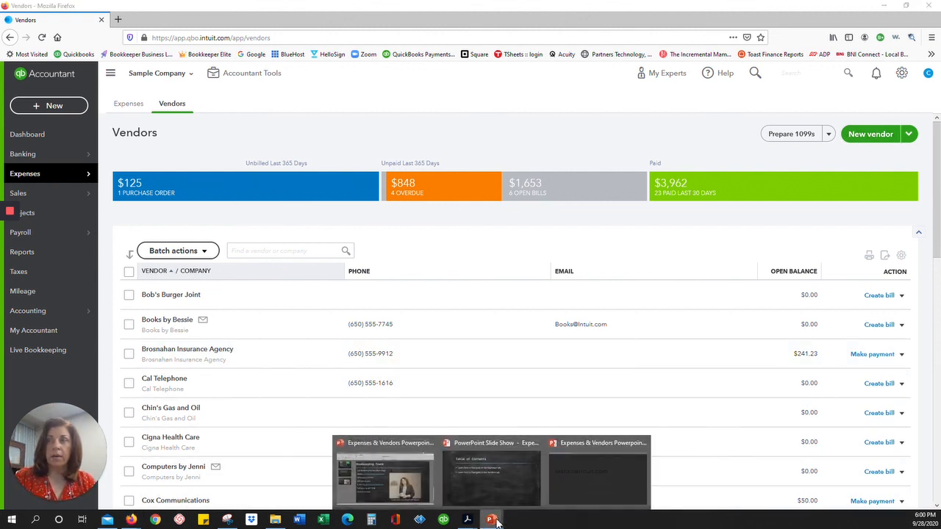
{"action": "left_click", "coordinate": [481, 478]}
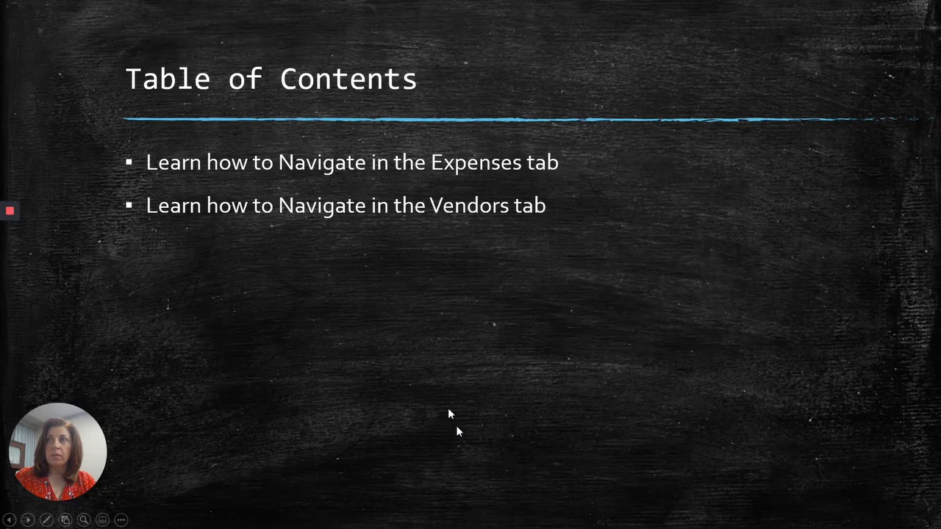
{"action": "left_click", "coordinate": [494, 290]}
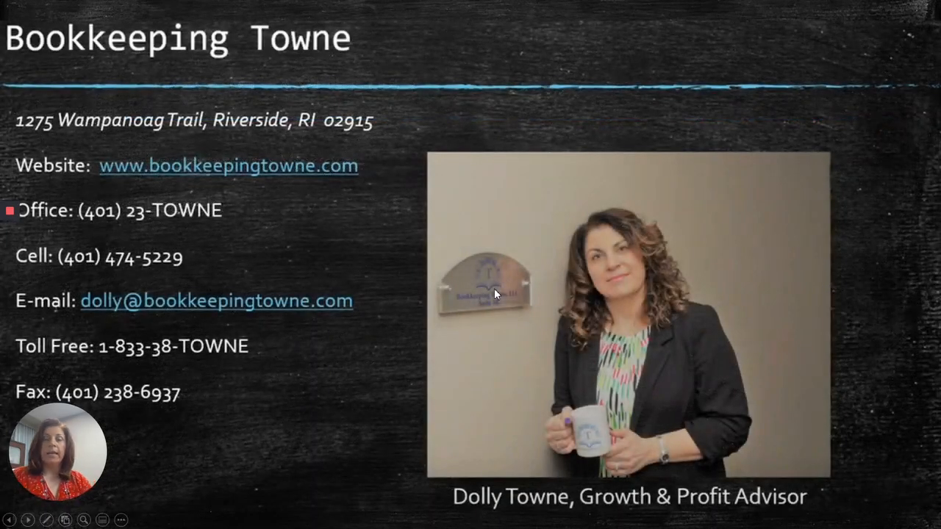